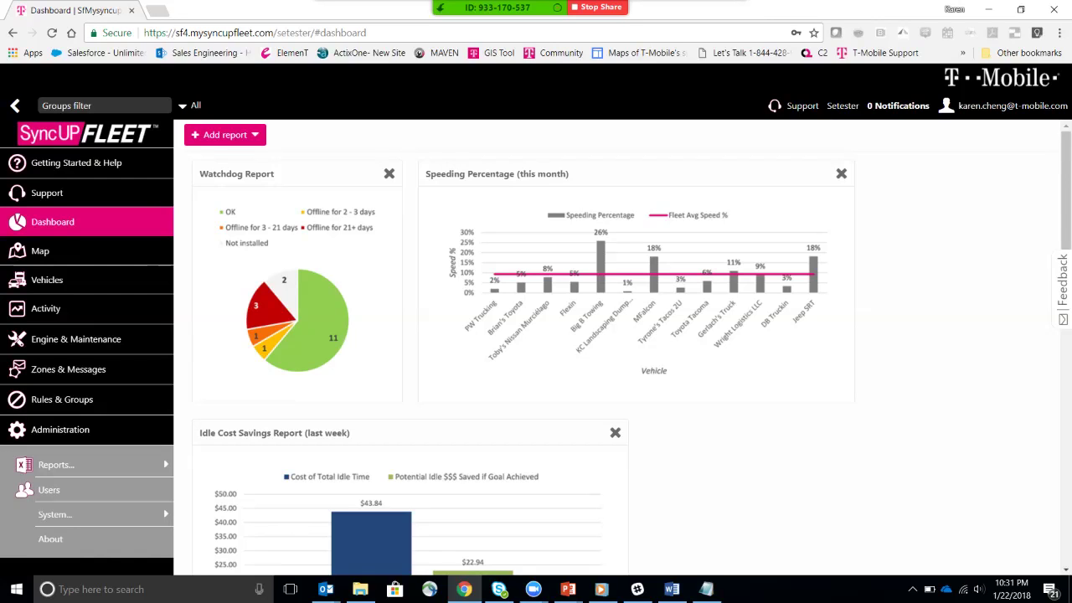
# - Open the custom reports list and look through the built-in reports down to the Trips Detail section
pyautogui.moveTo(101, 465)
pyautogui.click(202, 512)
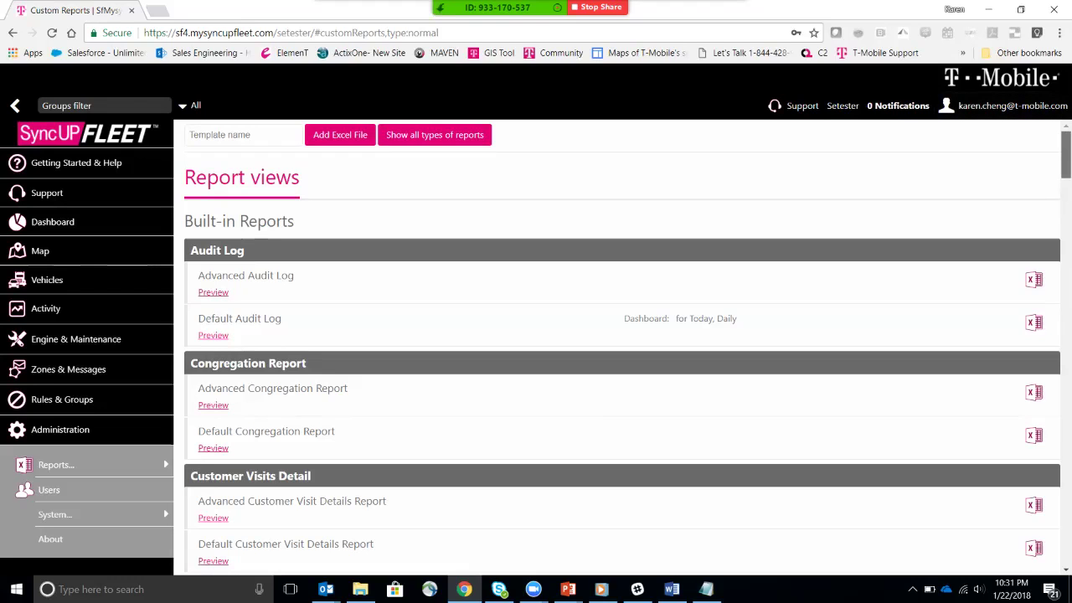
pyautogui.scroll(-3, 622, 348)
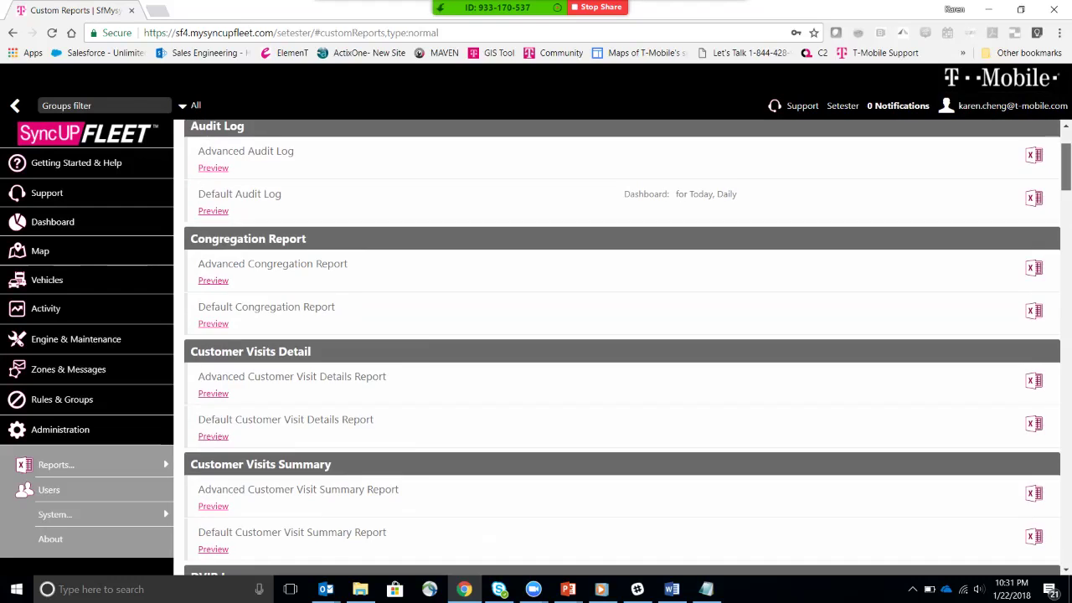
pyautogui.scroll(-8, 622, 348)
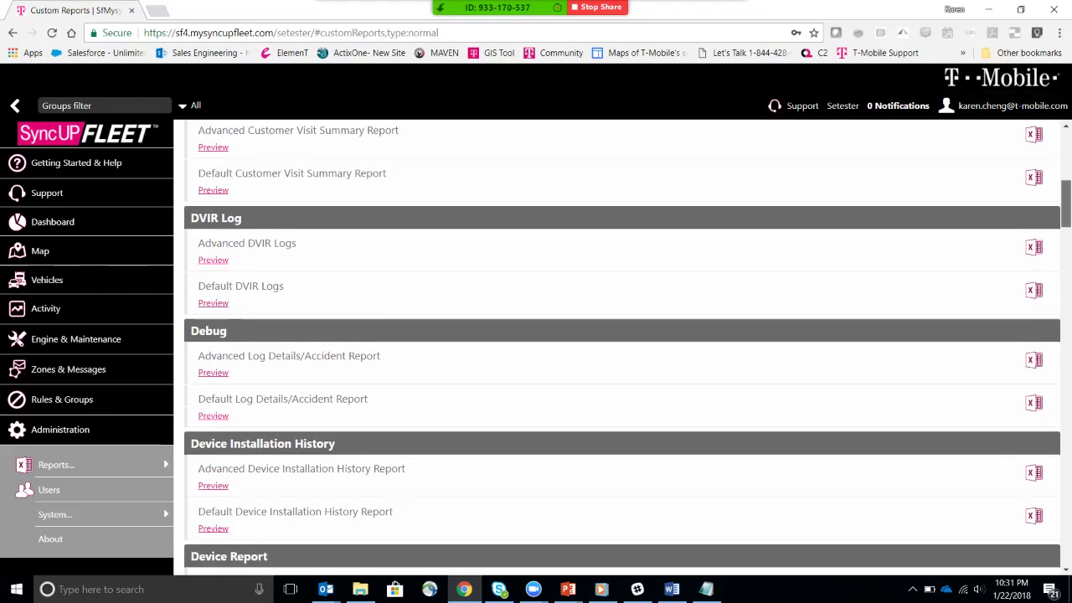
pyautogui.scroll(-11, 622, 348)
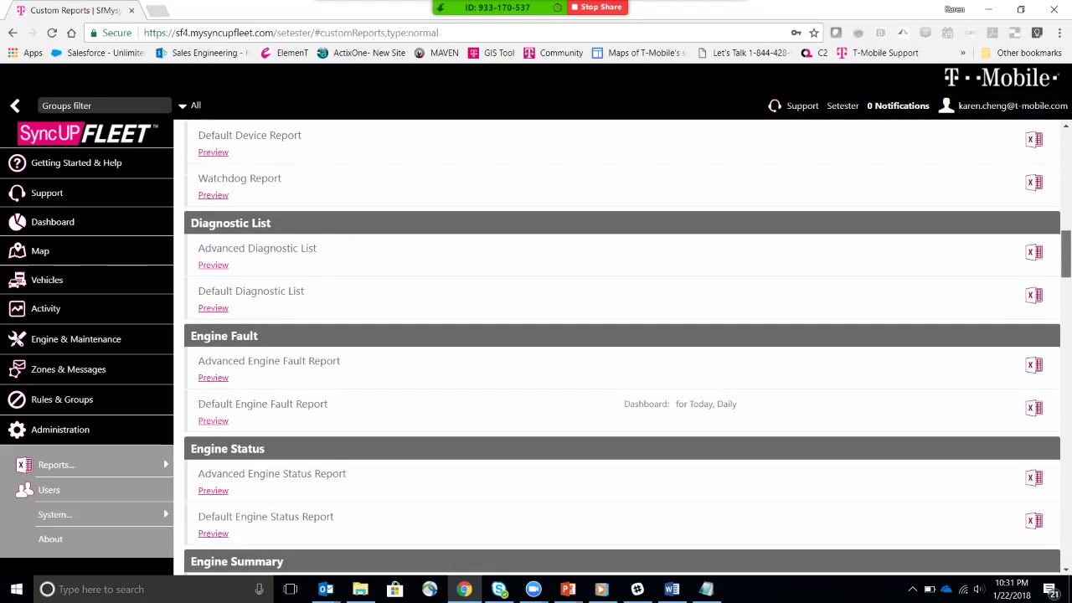
pyautogui.scroll(-7, 622, 348)
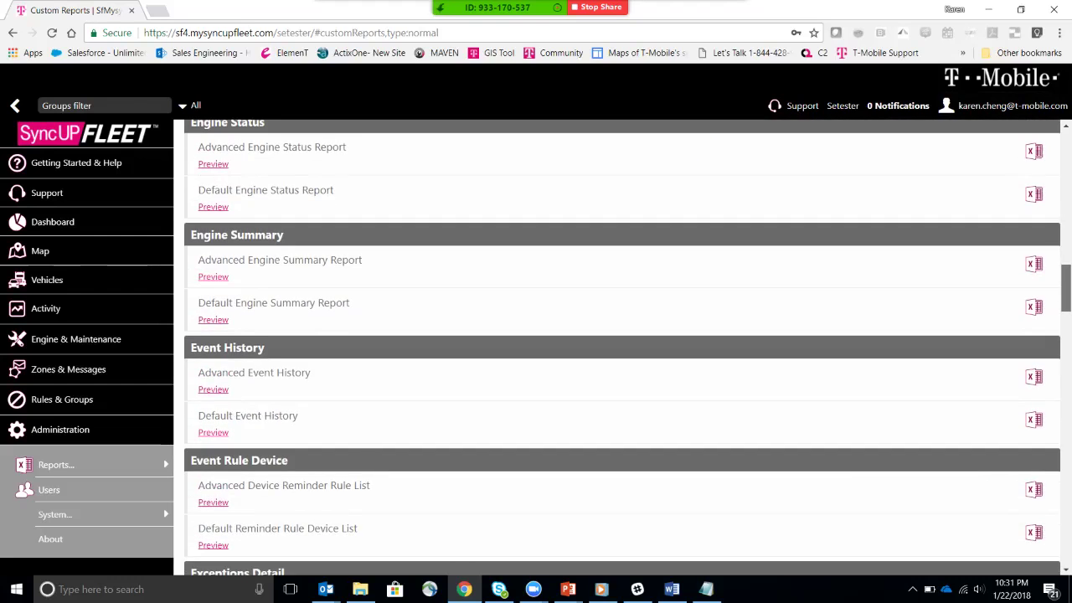
pyautogui.scroll(-2, 622, 347)
pyautogui.scroll(-7, 623, 348)
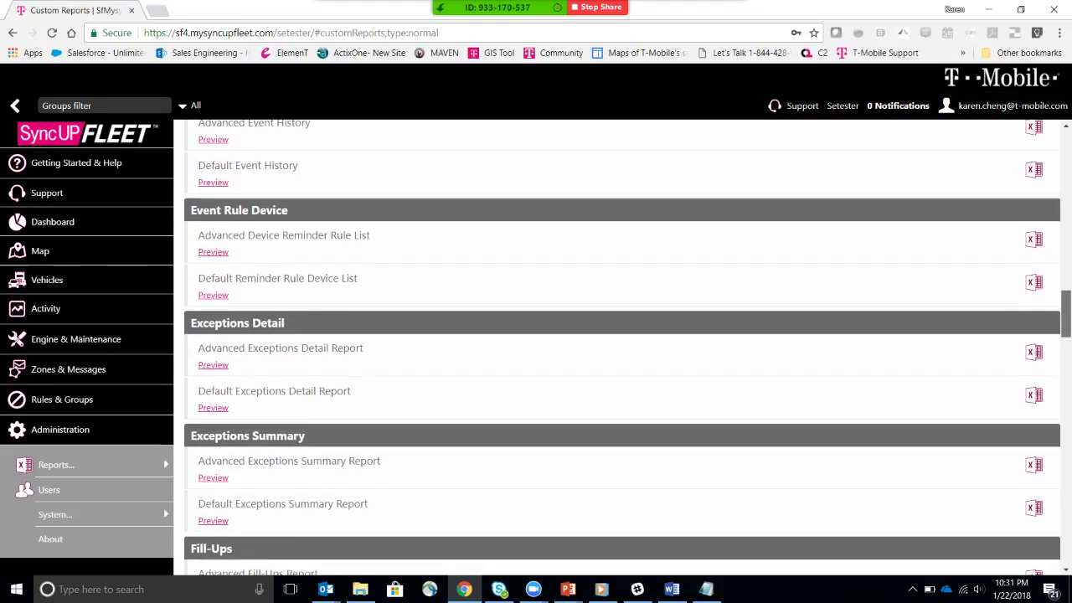
pyautogui.scroll(-7, 623, 348)
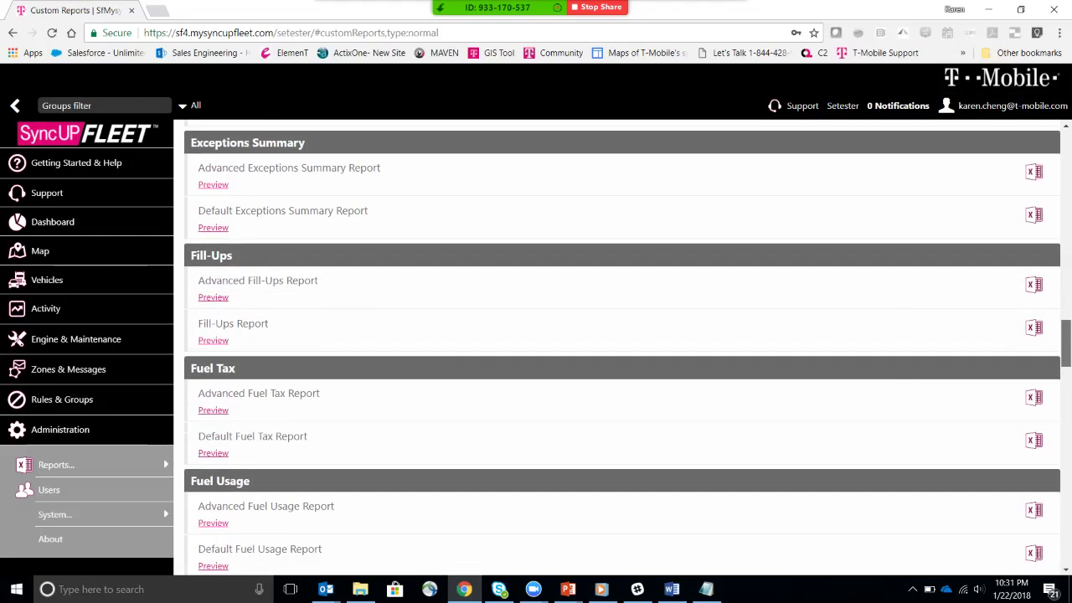
pyautogui.scroll(-9, 623, 348)
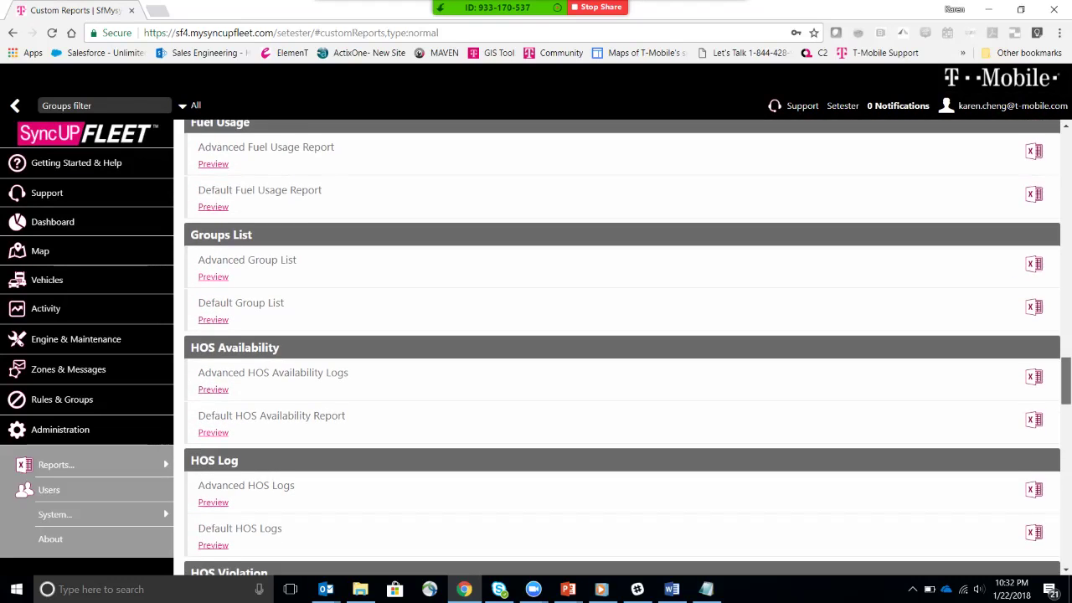
pyautogui.scroll(-9, 622, 347)
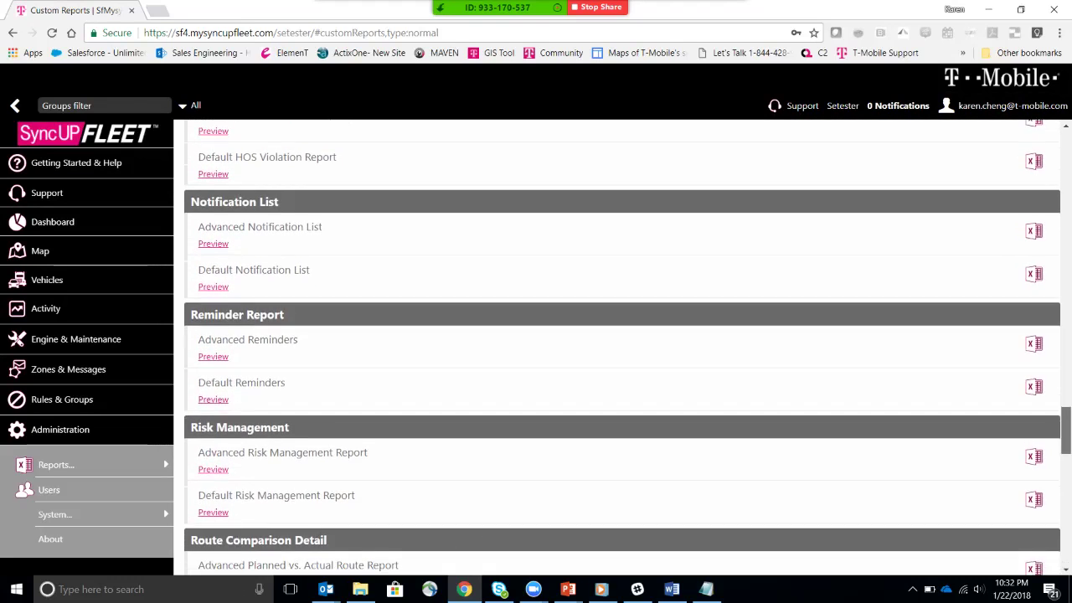
pyautogui.scroll(-9, 622, 347)
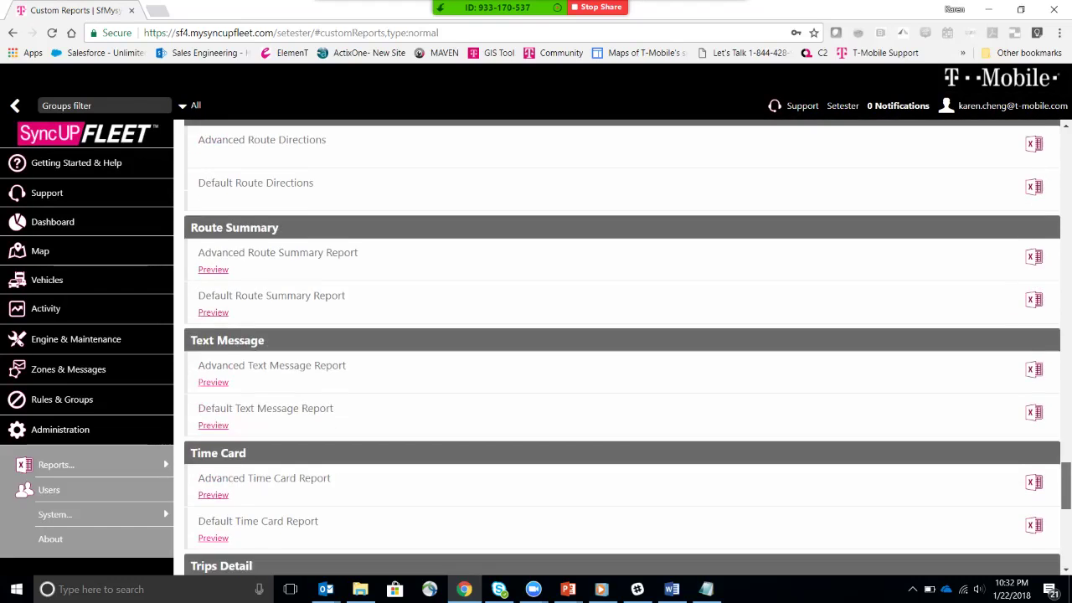
pyautogui.scroll(-5, 622, 348)
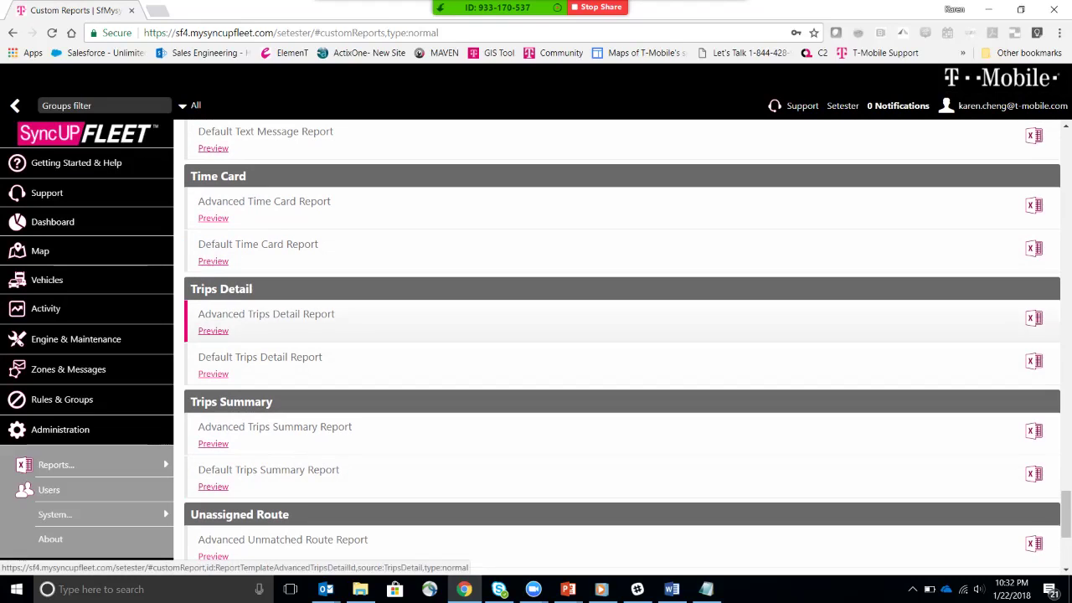
# - Preview the Advanced Trips Detail Report with the date period Today applied, and open its downloaded workbook in Excel
pyautogui.click(213, 331)
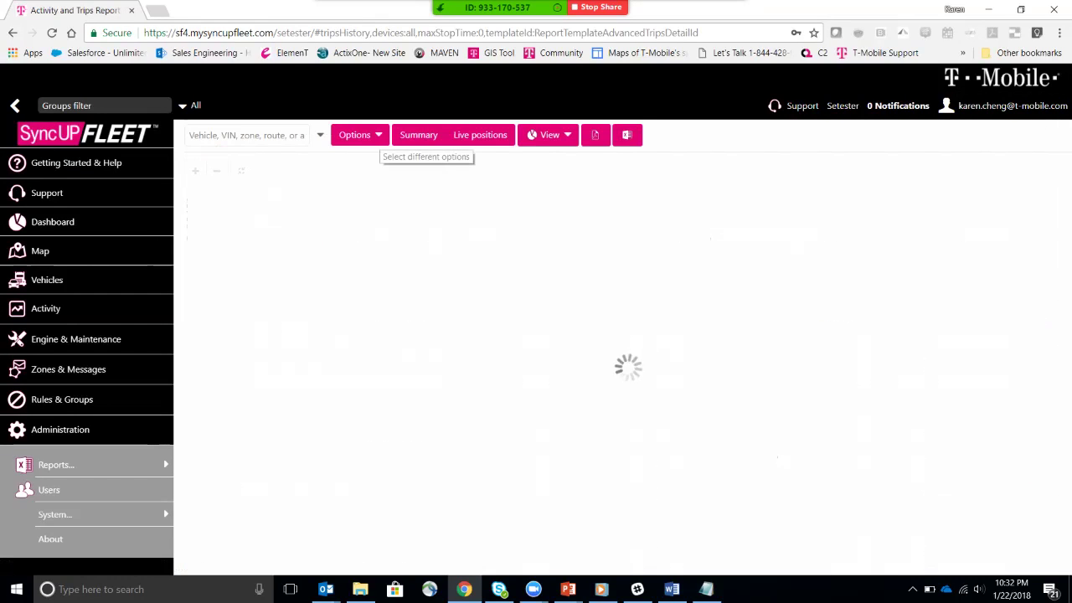
pyautogui.click(356, 135)
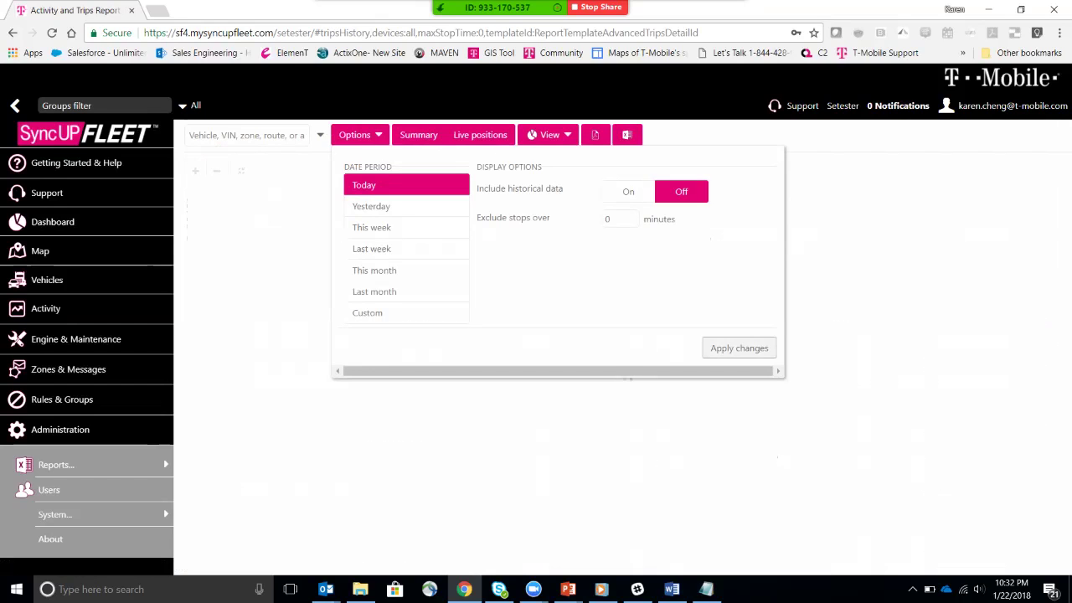
pyautogui.click(739, 348)
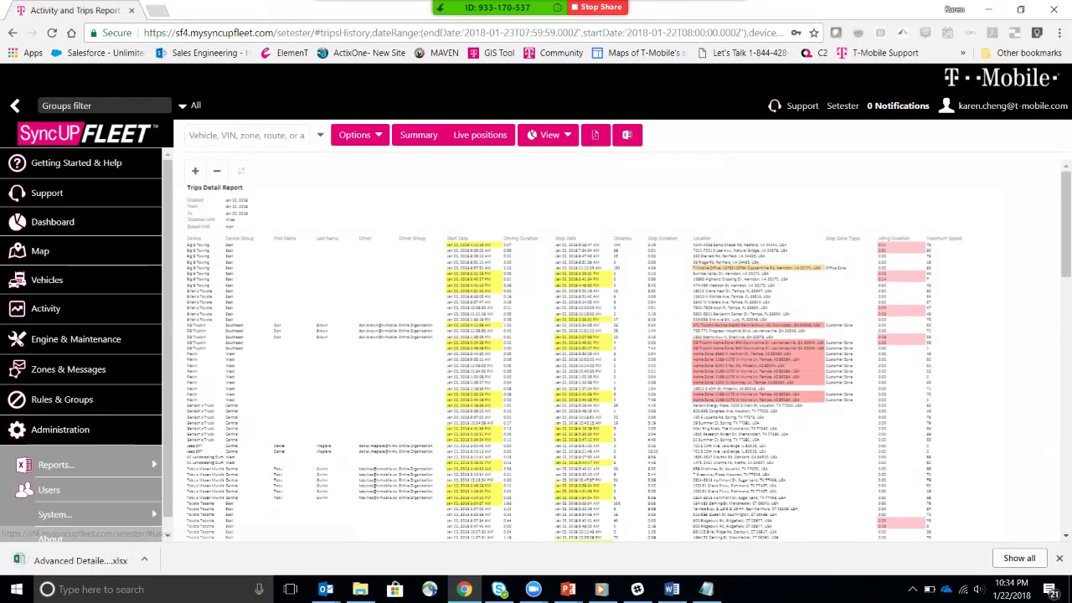
pyautogui.click(76, 561)
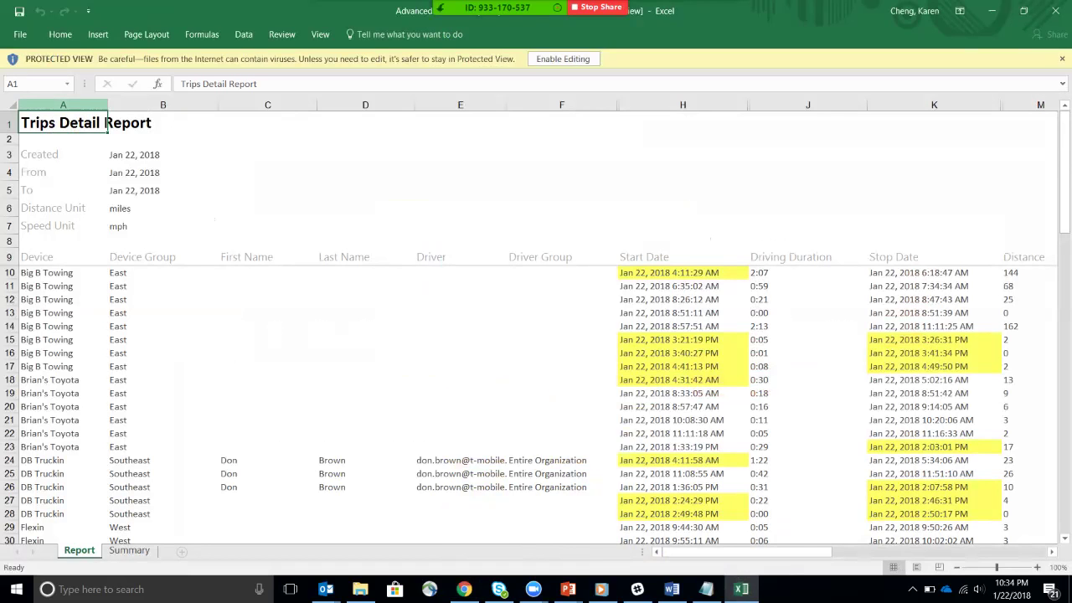
pyautogui.moveTo(62, 105); pyautogui.dragTo(162, 105)
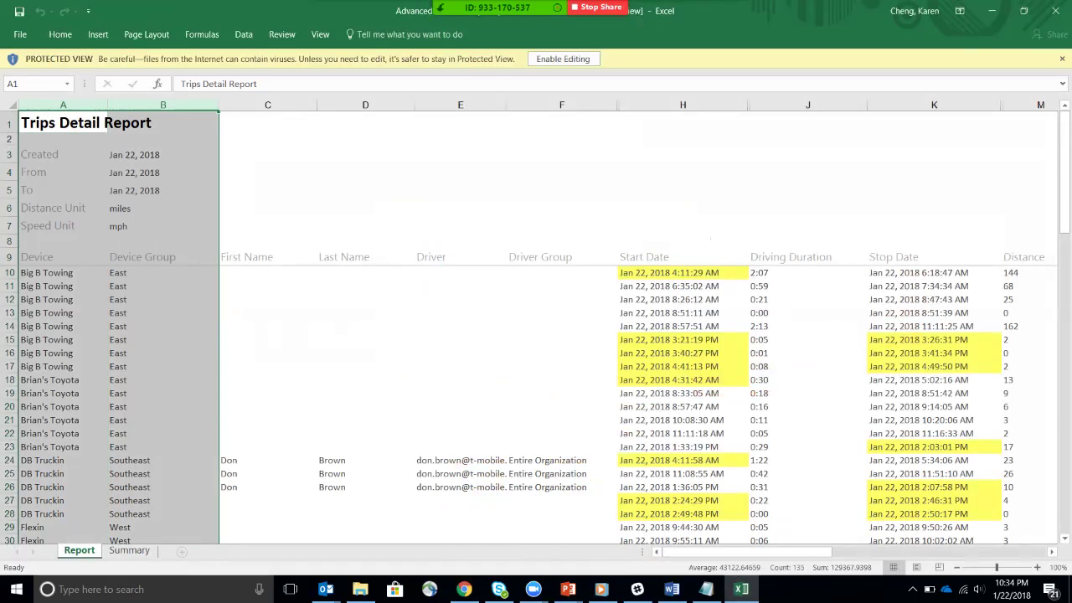
pyautogui.rightClick(157, 213)
pyautogui.click(62, 105)
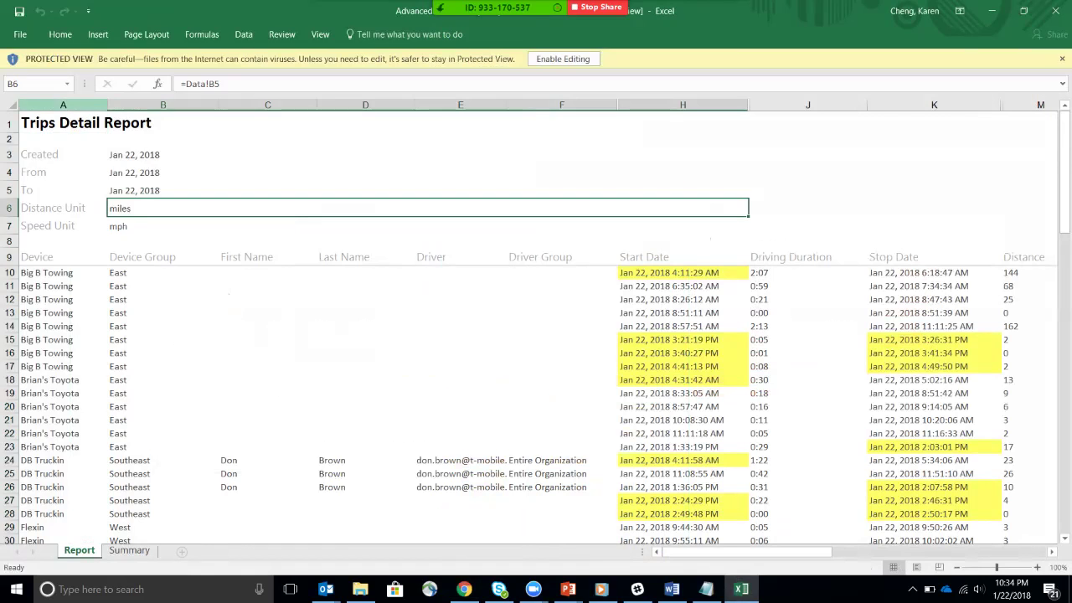
pyautogui.moveTo(63, 105); pyautogui.dragTo(162, 105)
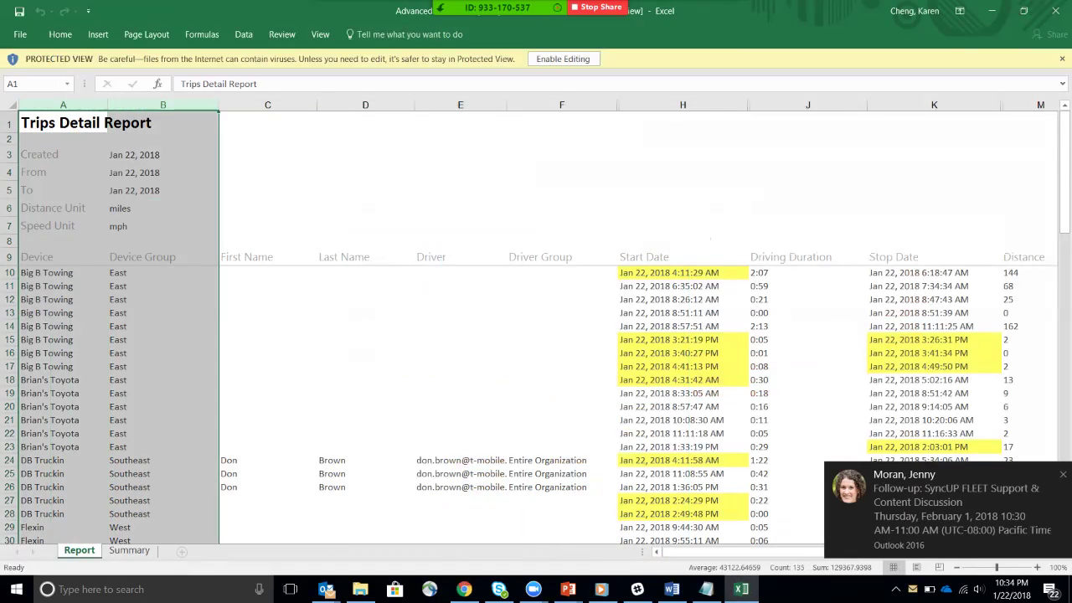
pyautogui.rightClick(39, 230)
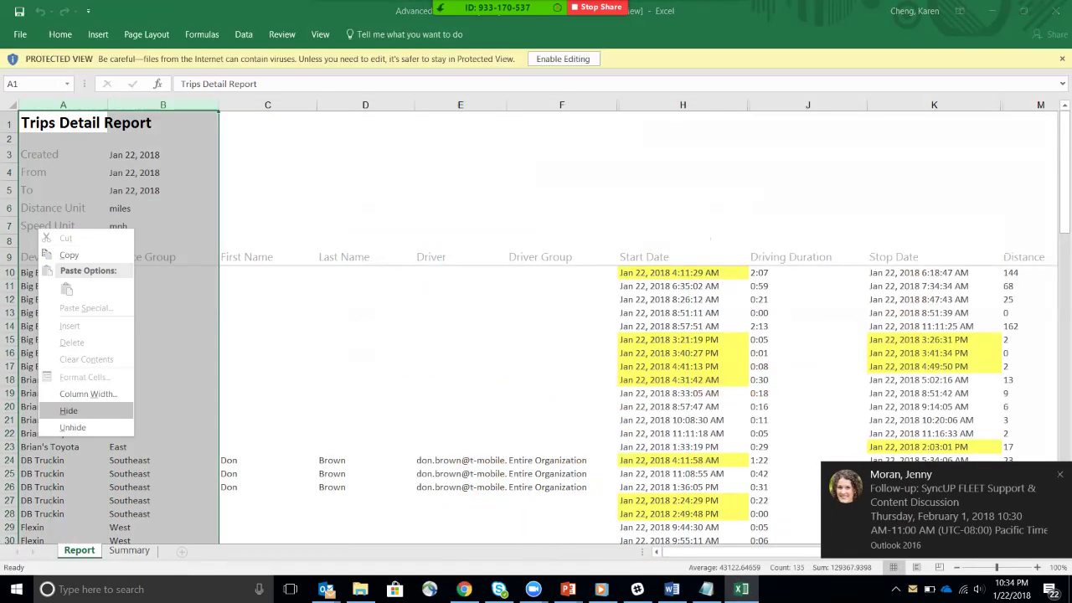
pyautogui.press('Escape')
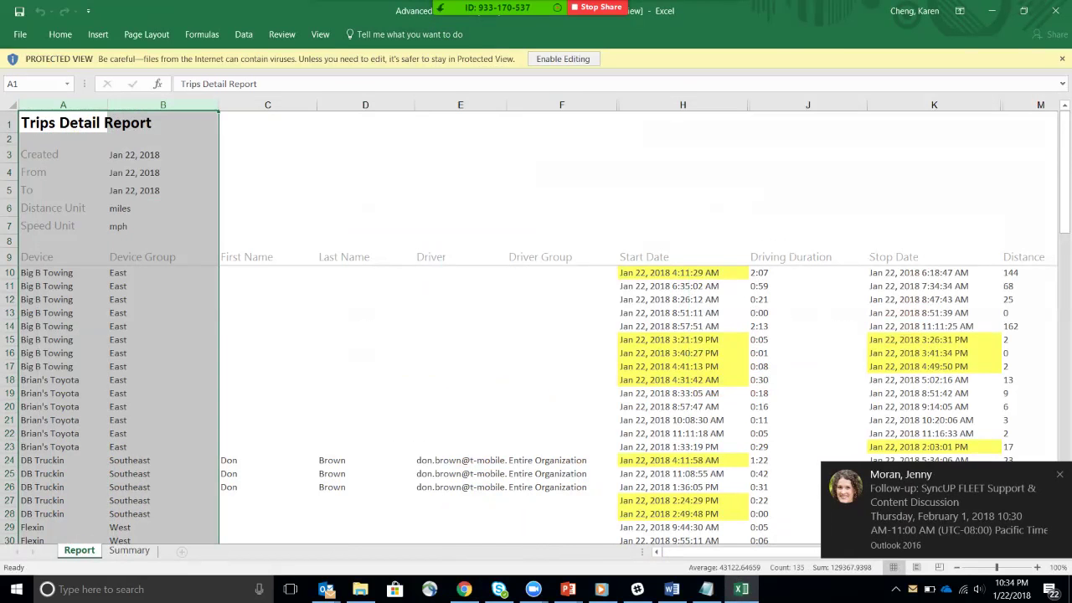
# - Enable editing of the trips report workbook and delete the Device and Device Group columns
pyautogui.click(563, 59)
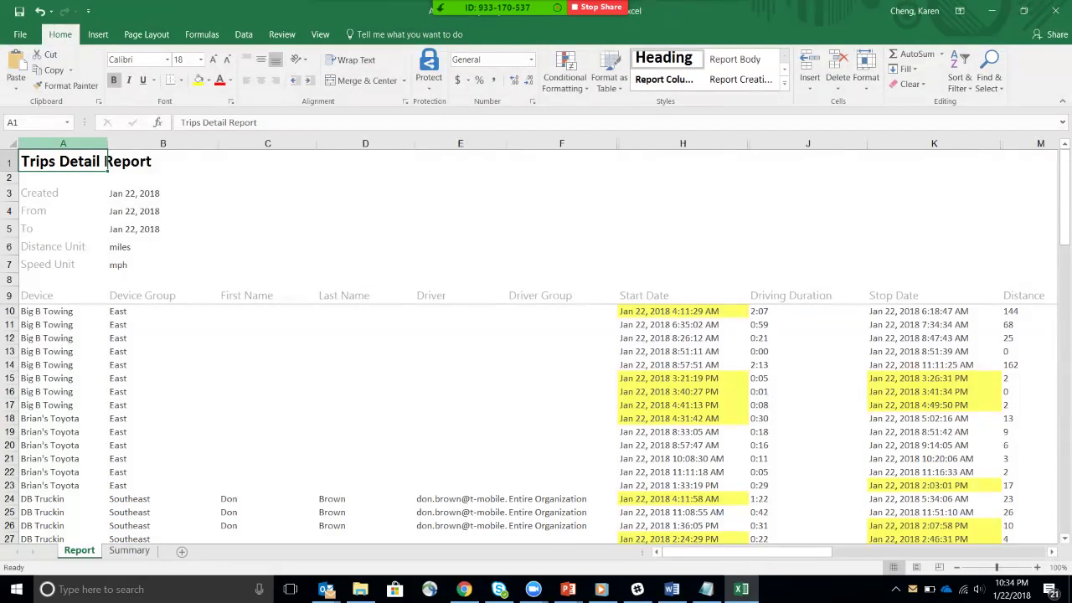
pyautogui.click(63, 143)
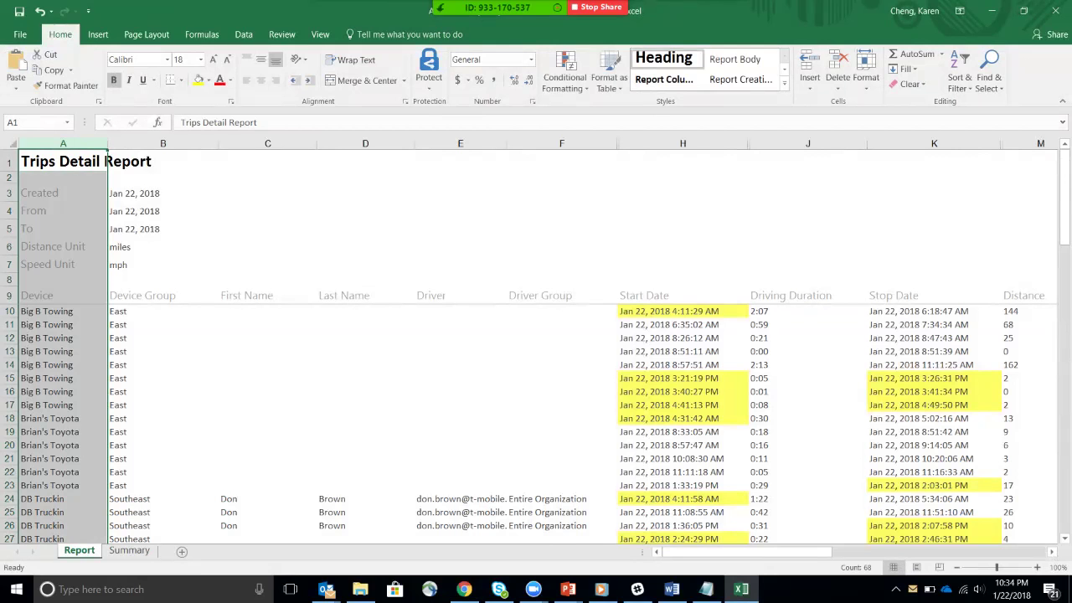
pyautogui.rightClick(70, 234)
pyautogui.click(100, 332)
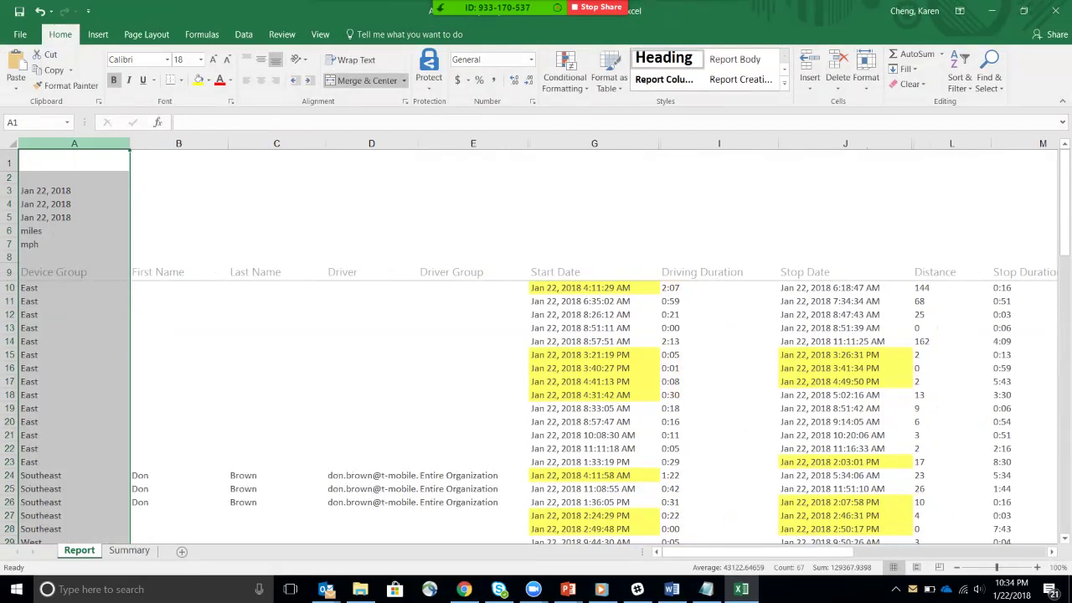
pyautogui.rightClick(74, 142)
pyautogui.click(100, 255)
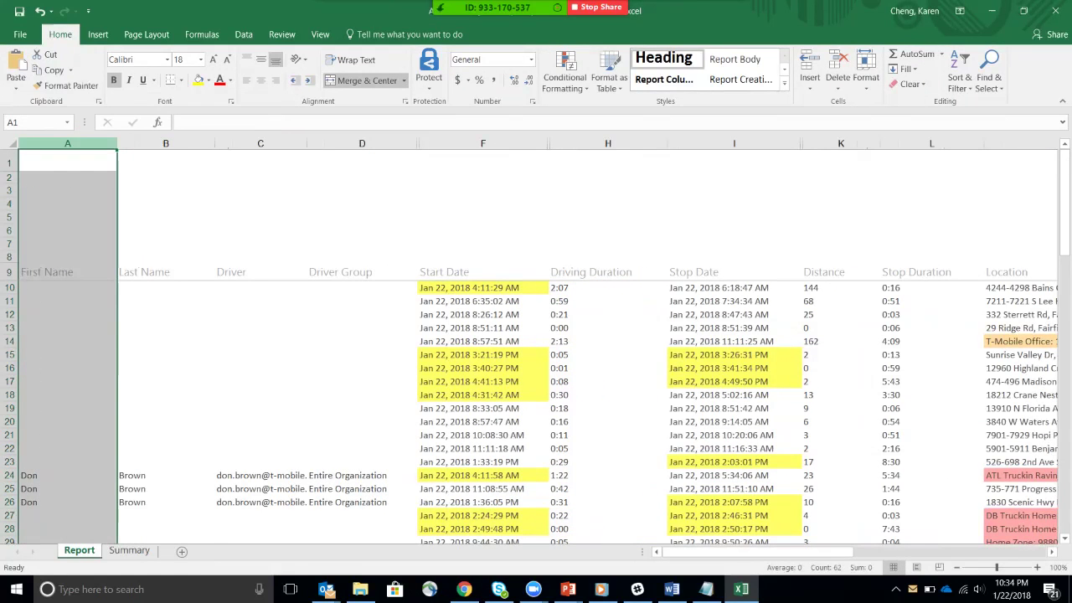
# - Delete the First Name and Last Name columns from the Report sheet
pyautogui.moveTo(67, 143); pyautogui.dragTo(165, 143)
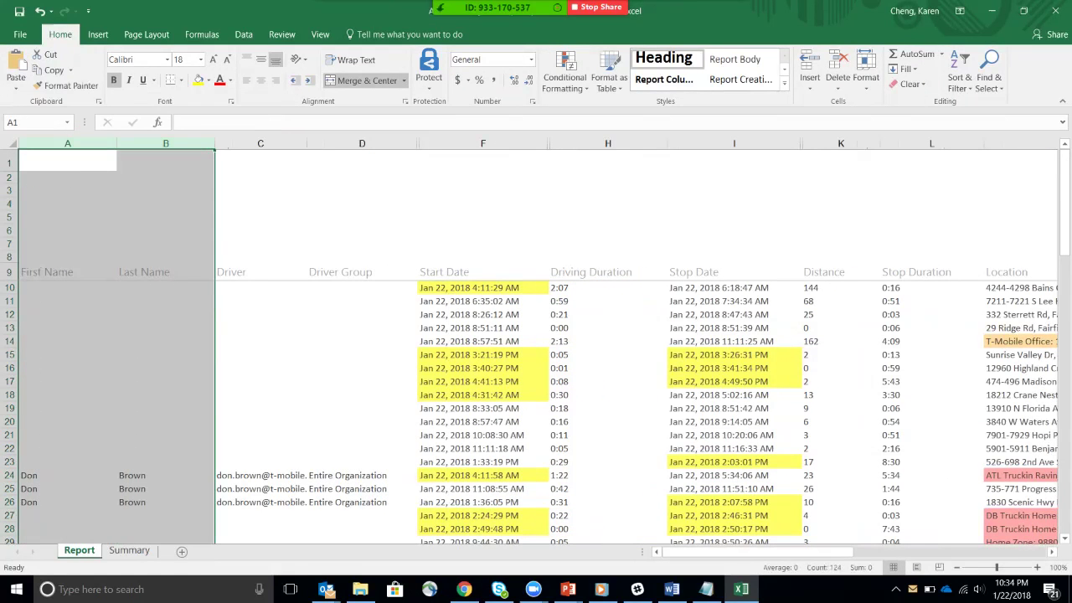
pyautogui.rightClick(96, 250)
pyautogui.click(118, 361)
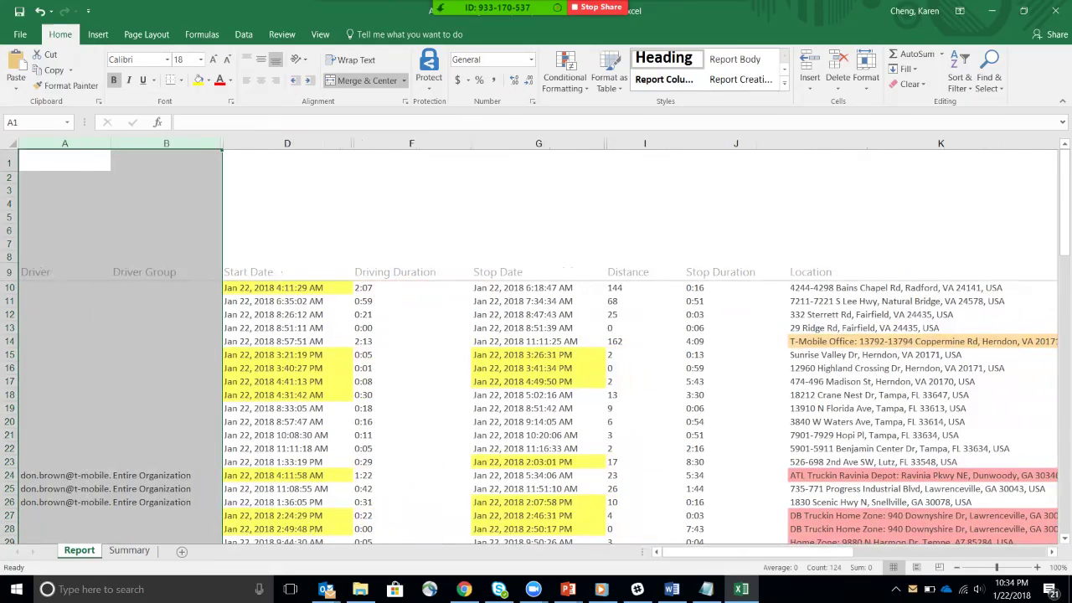
pyautogui.click(165, 143)
pyautogui.rightClick(153, 213)
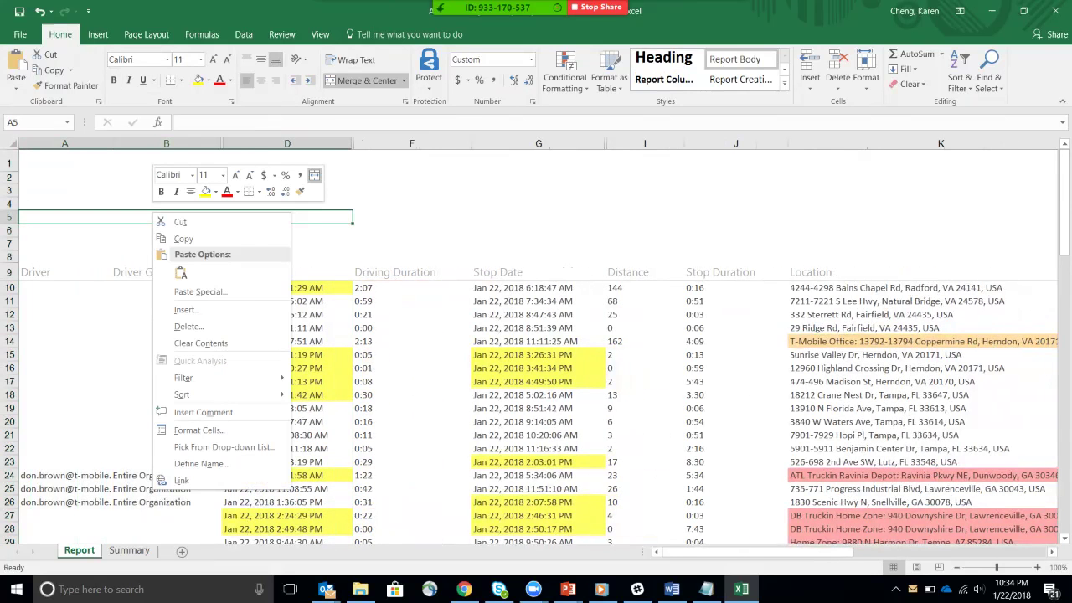
pyautogui.press('Escape')
pyautogui.click(166, 143)
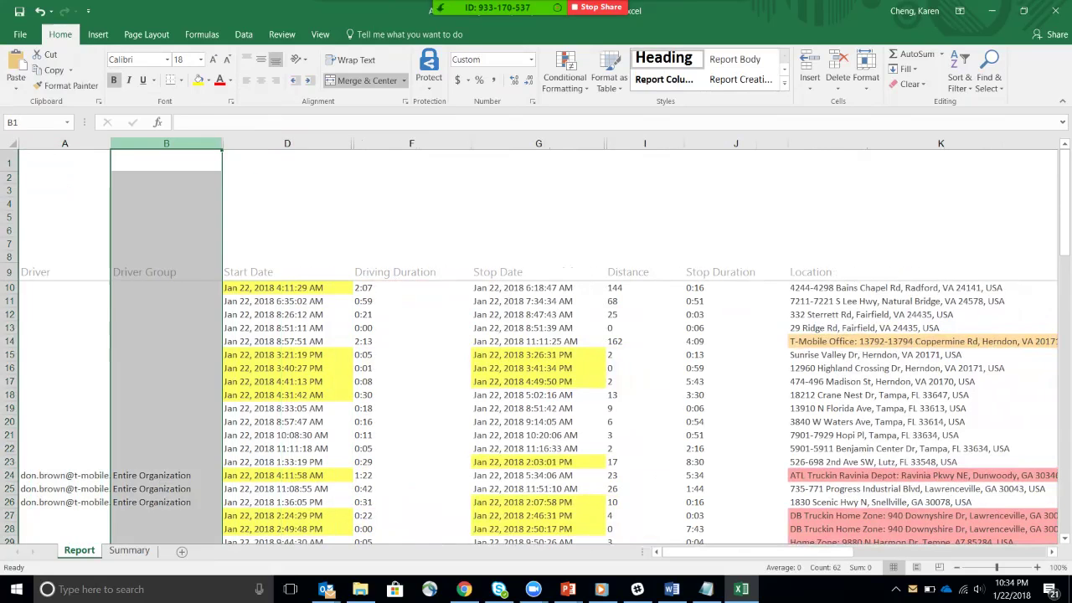
pyautogui.rightClick(139, 190)
pyautogui.press('Escape')
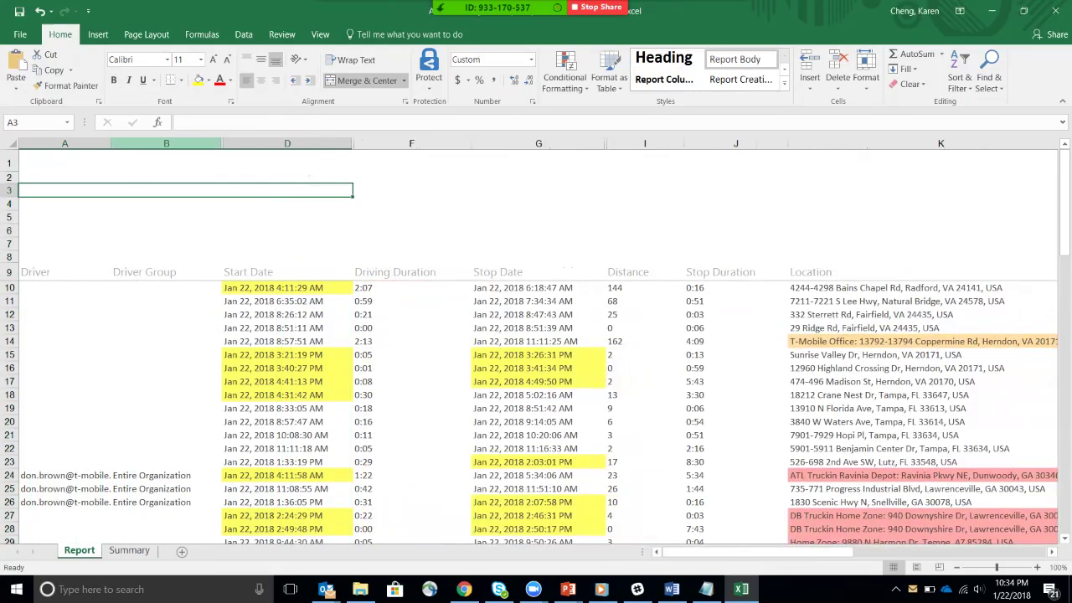
# - Delete the Driver Group column and the Stop Duration column from the Report sheet
pyautogui.click(138, 143)
pyautogui.rightClick(137, 146)
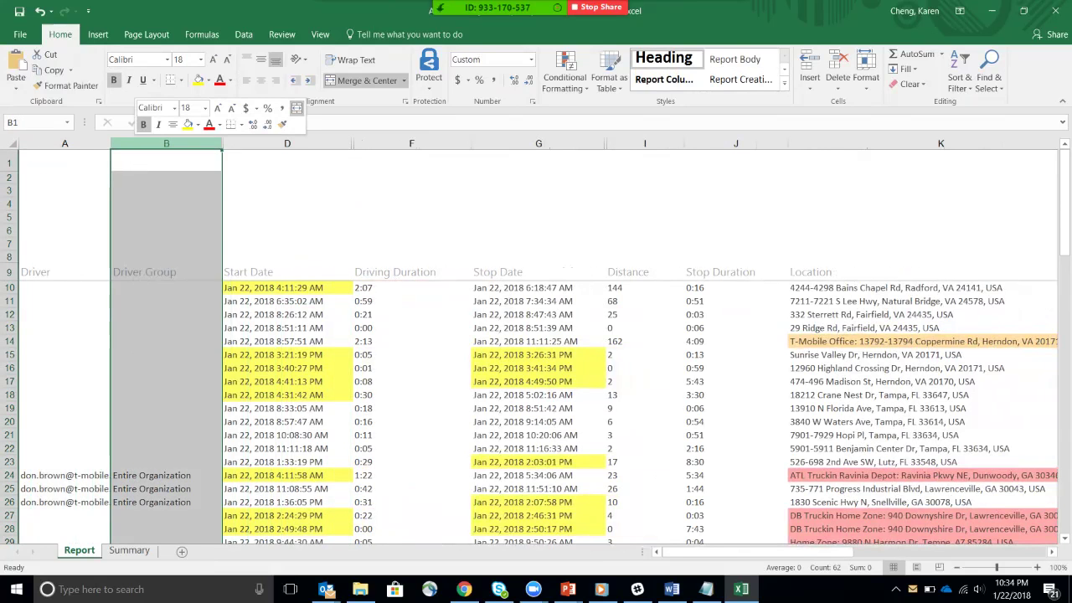
pyautogui.click(165, 328)
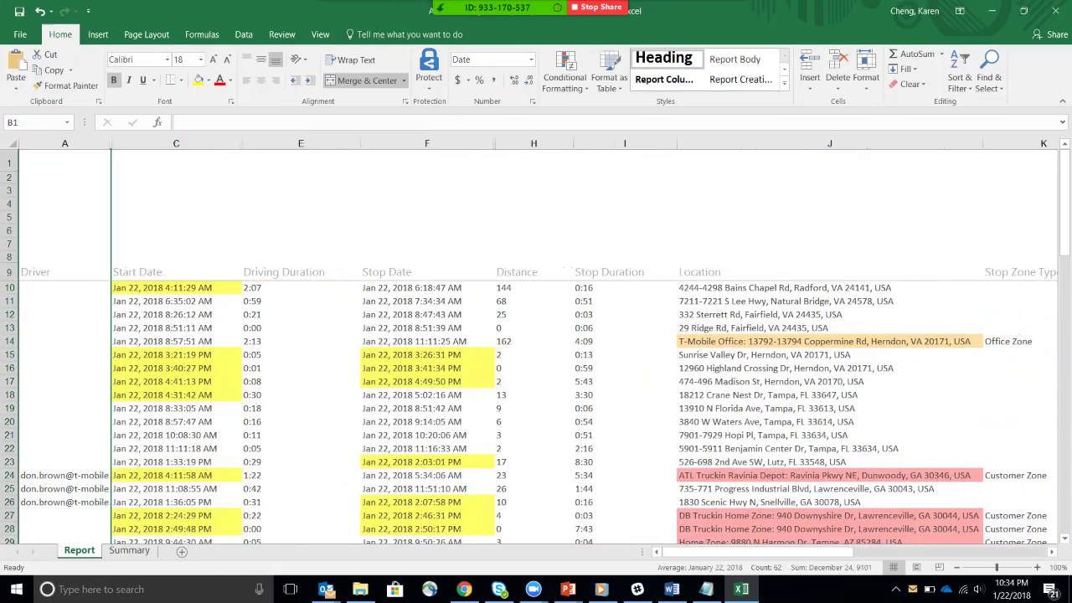
pyautogui.click(625, 143)
pyautogui.rightClick(620, 215)
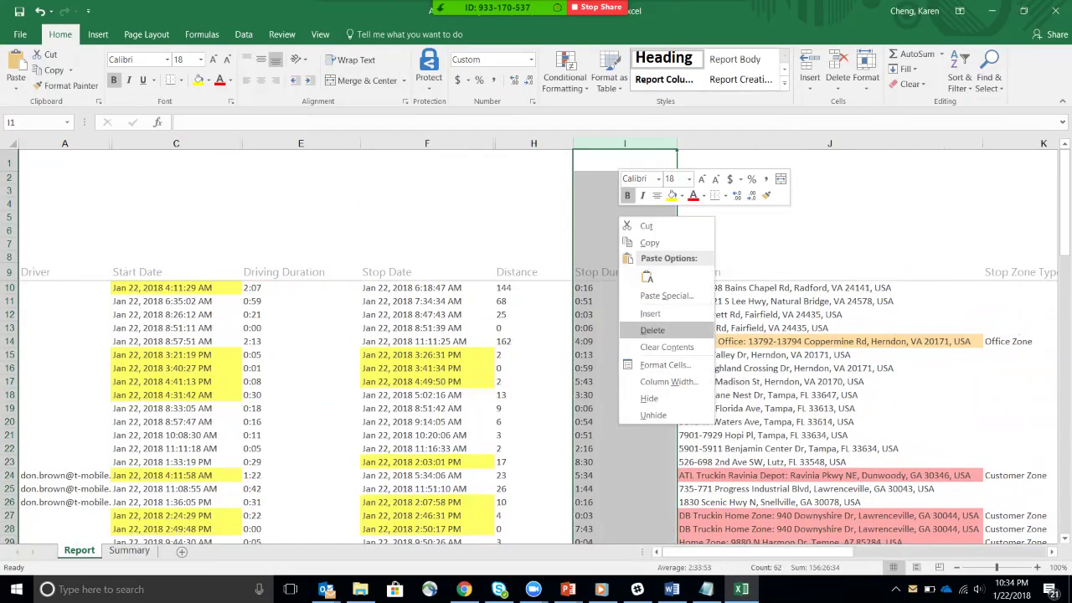
pyautogui.click(653, 330)
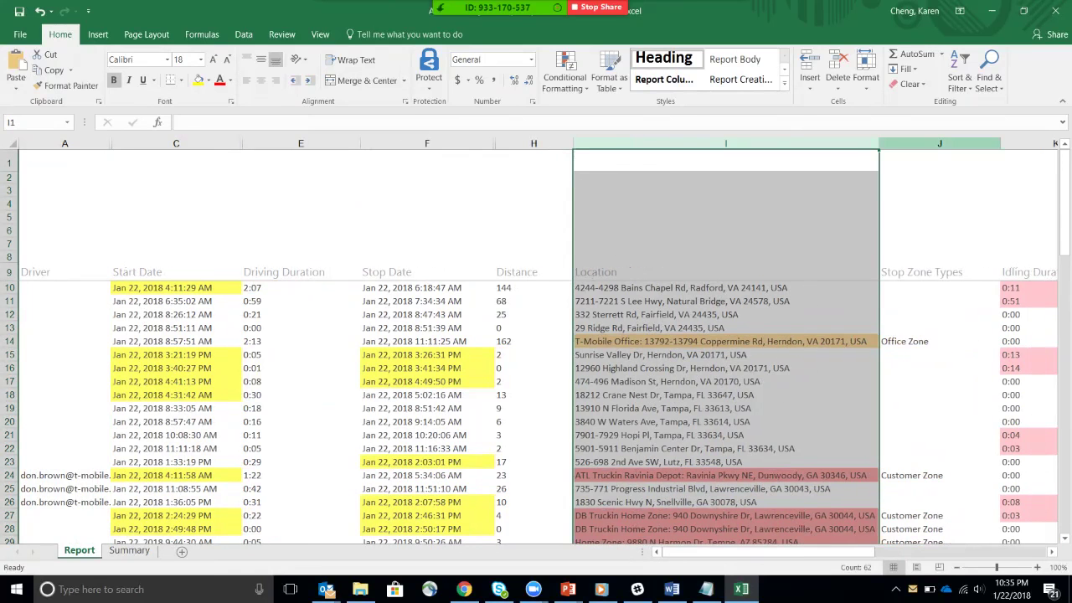
# - Delete the Stop Zone Types, Idling Duration and Maximum Speed columns following the Location column
pyautogui.moveTo(940, 143)
pyautogui.mouseDown()
pyautogui.moveTo(1029, 143)
pyautogui.moveTo(871, 143)
pyautogui.moveTo(928, 143)
pyautogui.mouseUp()
pyautogui.rightClick(841, 188)
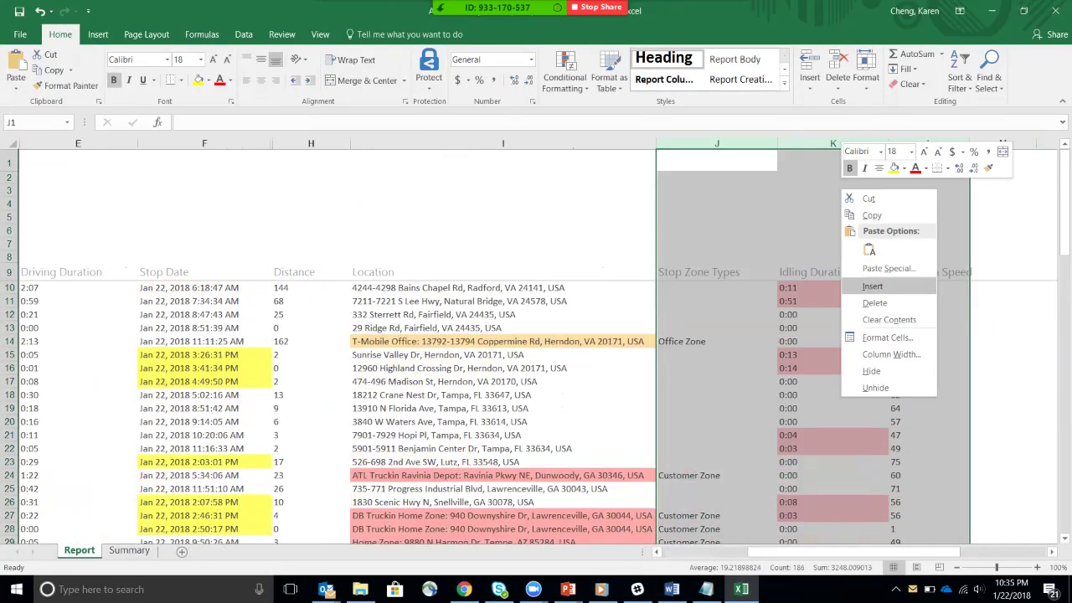
pyautogui.click(875, 303)
pyautogui.moveTo(930, 551); pyautogui.dragTo(790, 551)
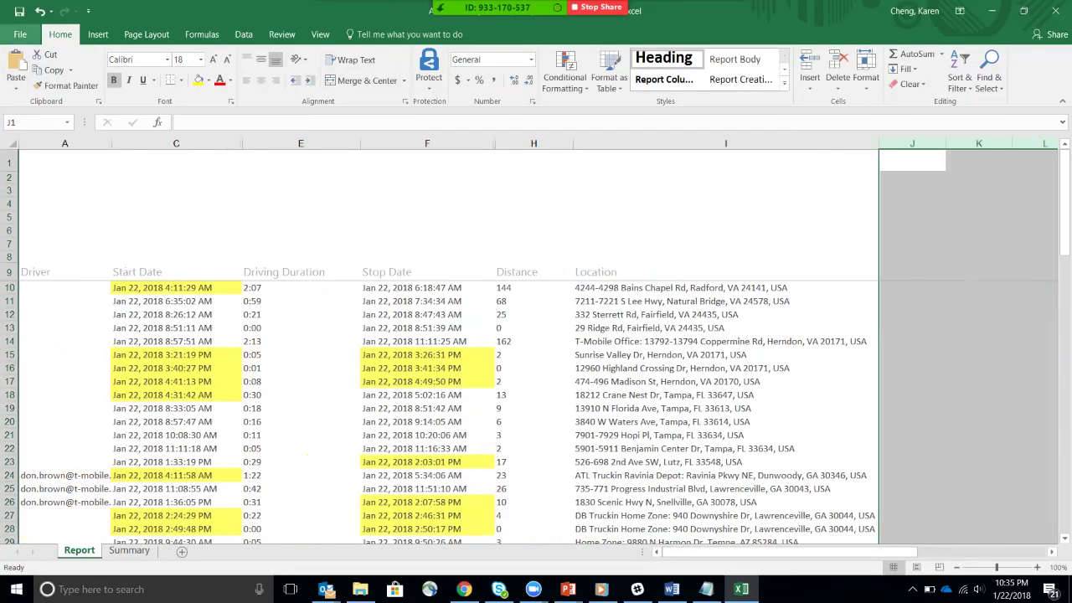
# - Save the edited trips workbook to the Desktop as Daily Mileage Report and close it
pyautogui.click(21, 34)
pyautogui.click(28, 157)
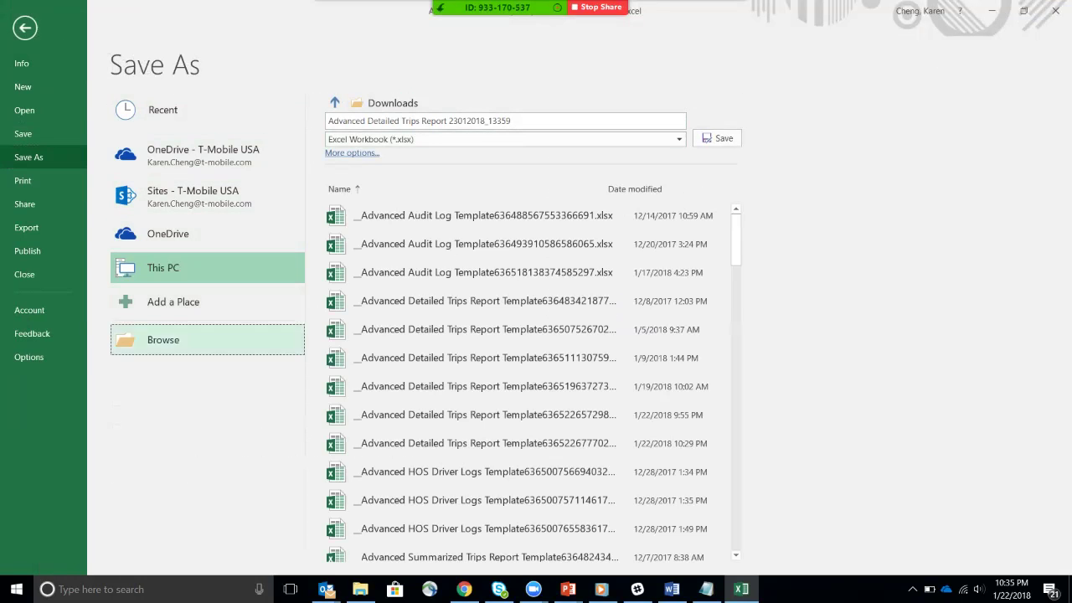
pyautogui.click(164, 340)
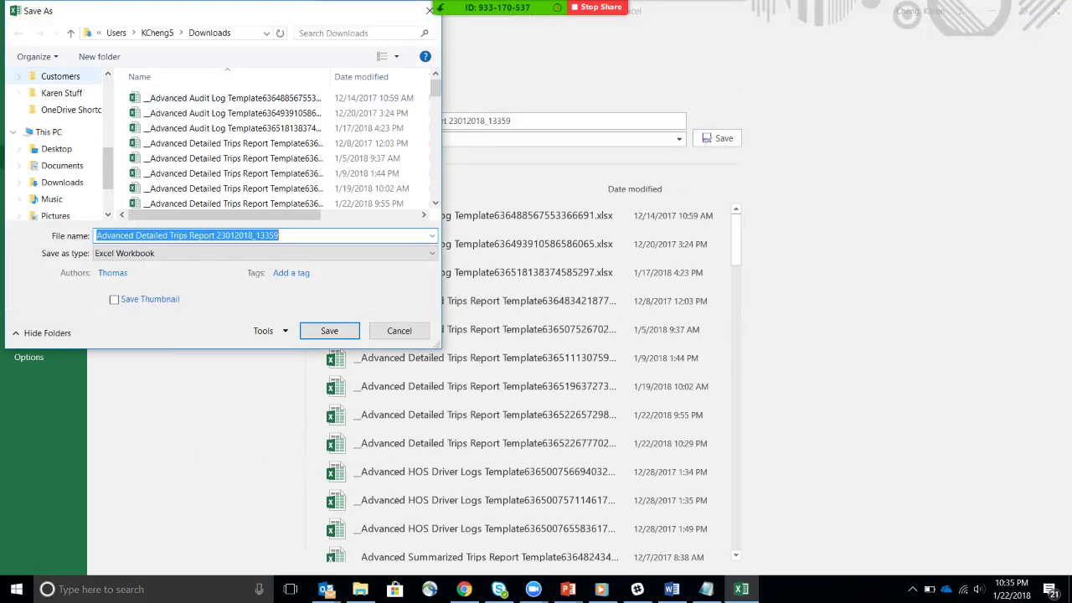
pyautogui.click(57, 103)
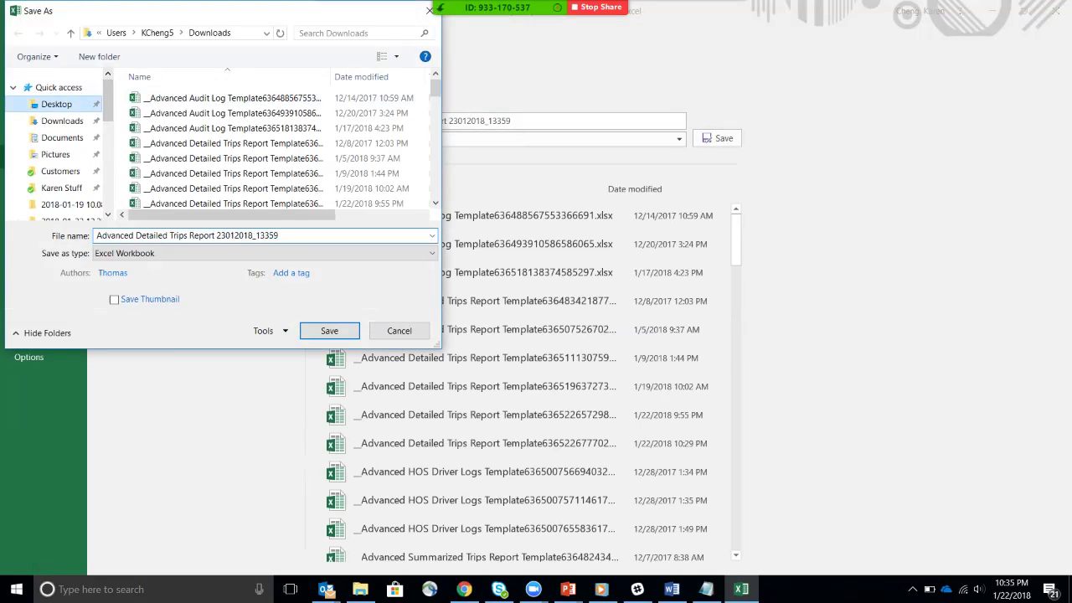
pyautogui.click(182, 235)
pyautogui.doubleClick(182, 235)
pyautogui.write('Dai')
pyautogui.doubleClick(178, 235)
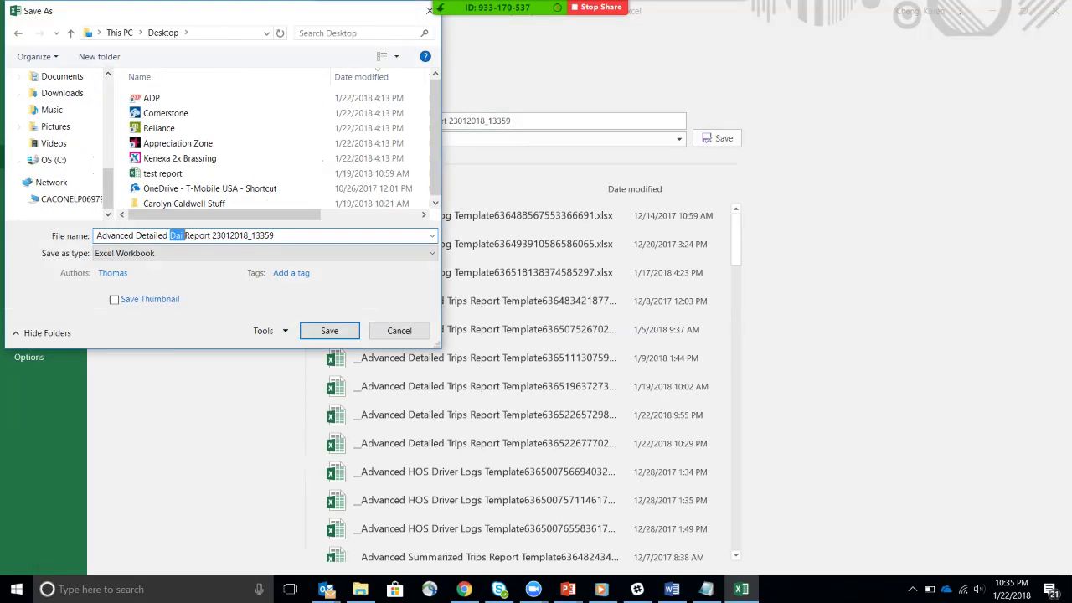
pyautogui.write('Da')
pyautogui.hotkey('ctrl', 'a')
pyautogui.write('Daily M')
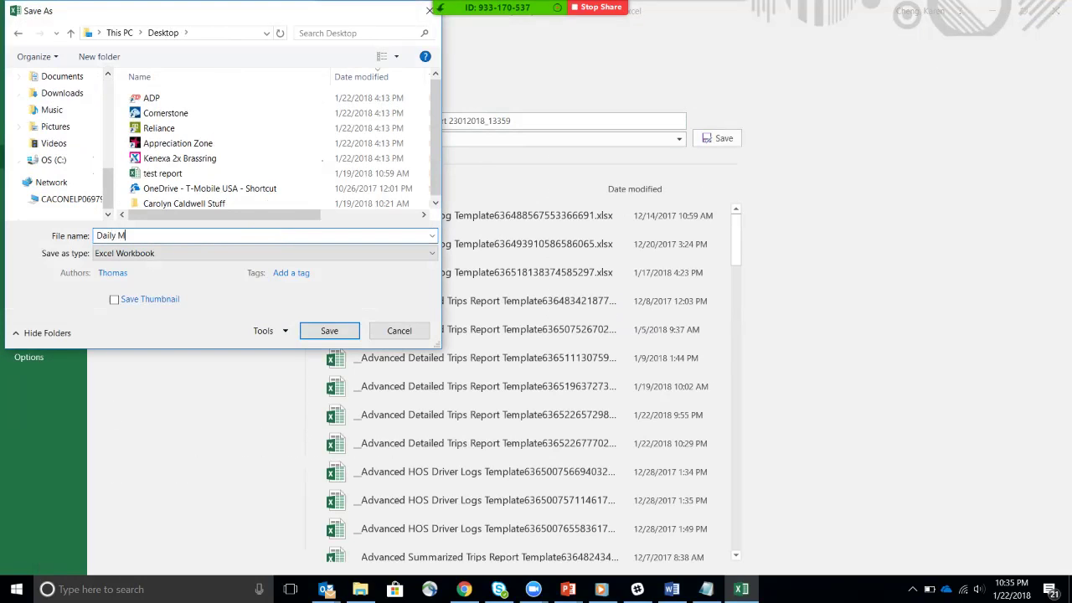
pyautogui.write('ileage Report')
pyautogui.press('Return')
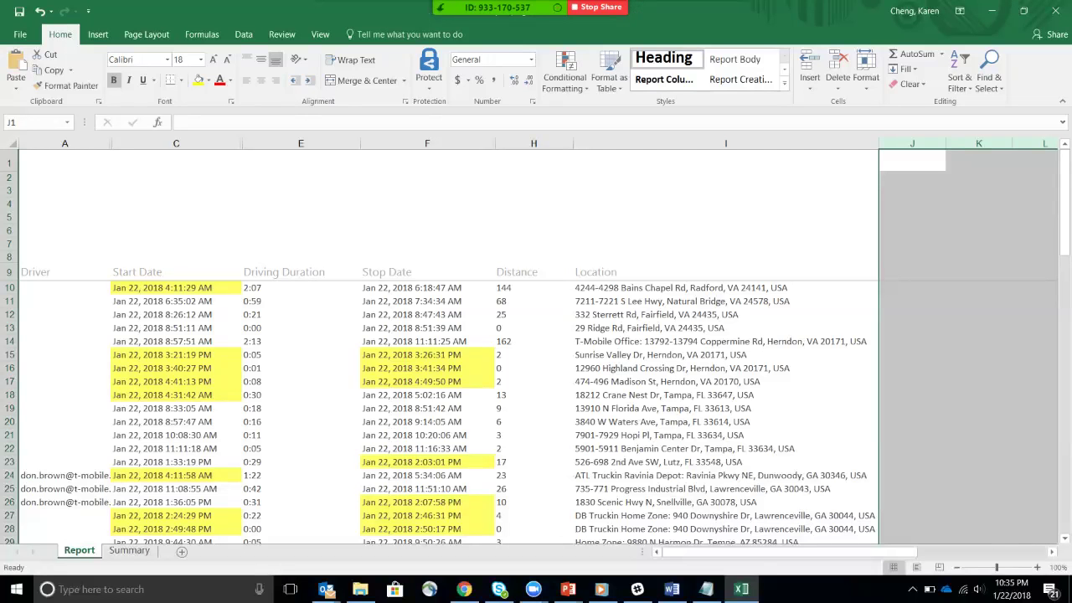
pyautogui.click(1056, 10)
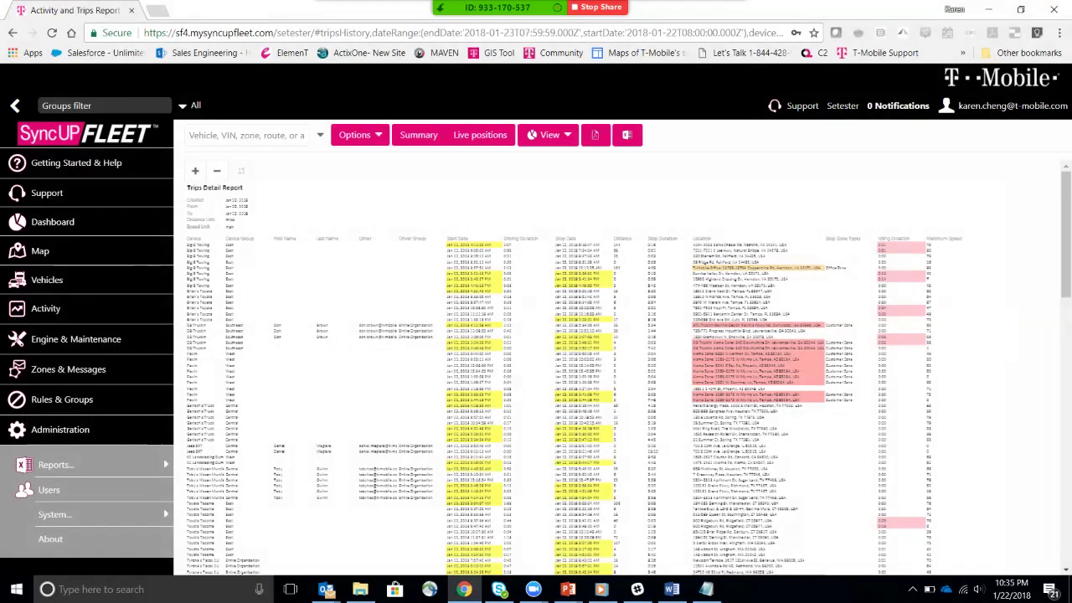
# - Upload the Daily Mileage Report workbook from the Desktop as a new emailed report in SyncUP FLEET
pyautogui.moveTo(57, 465)
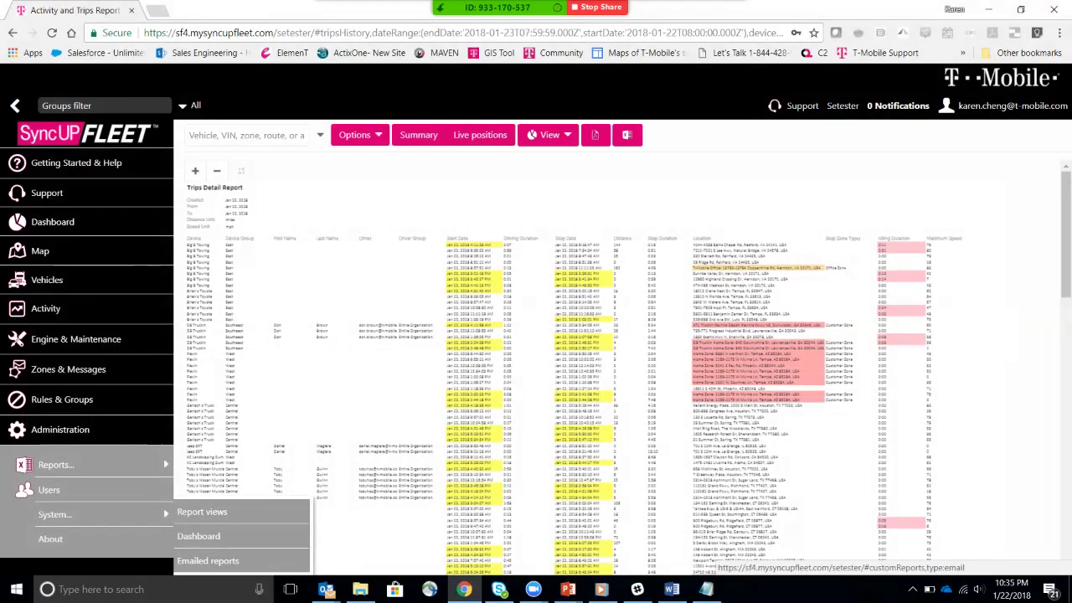
pyautogui.click(208, 560)
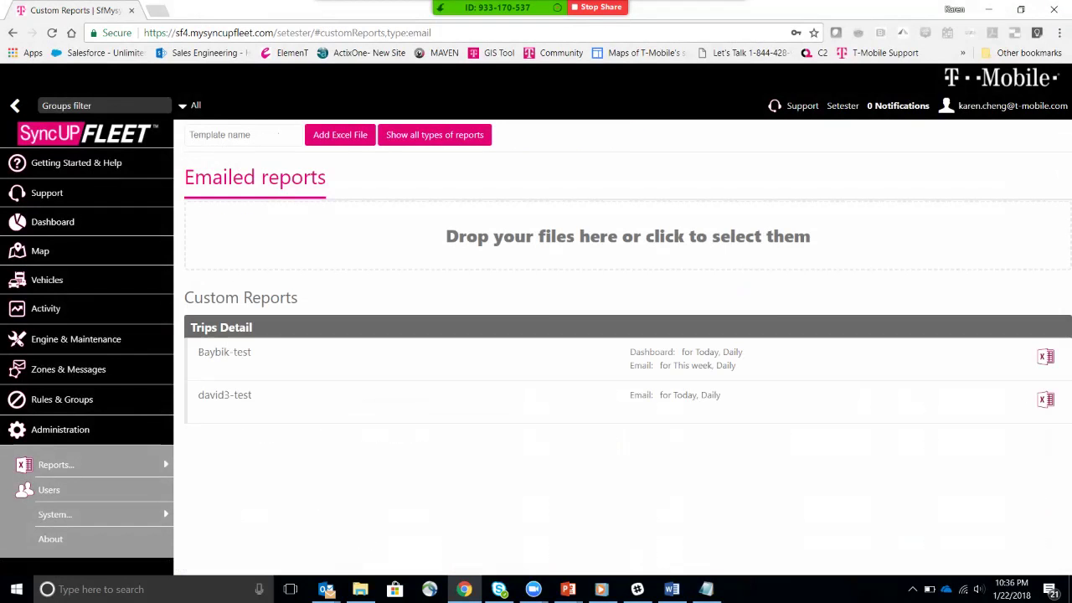
pyautogui.click(503, 236)
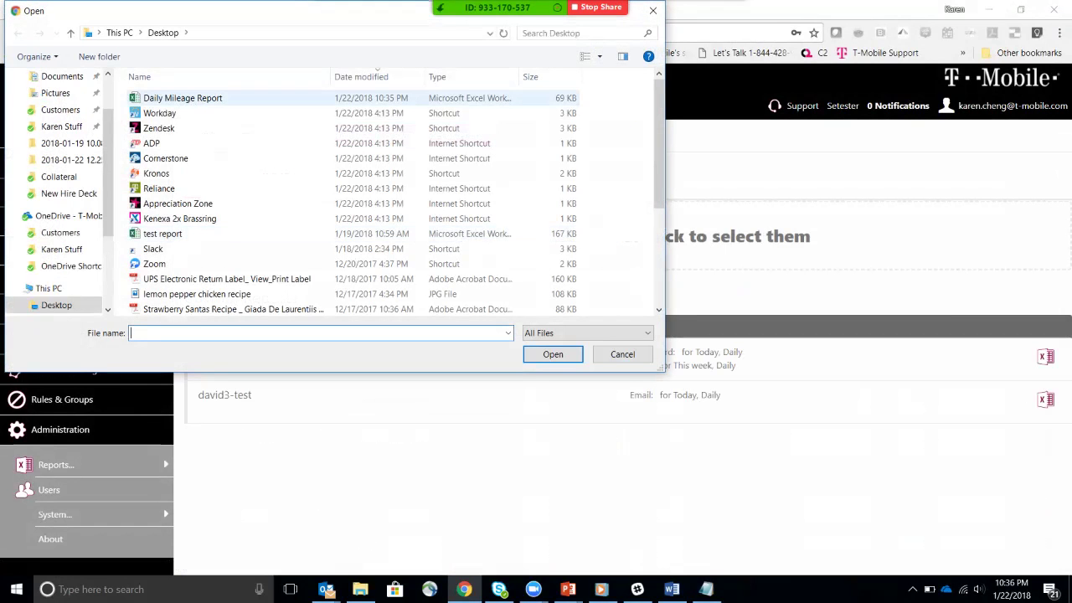
pyautogui.doubleClick(183, 98)
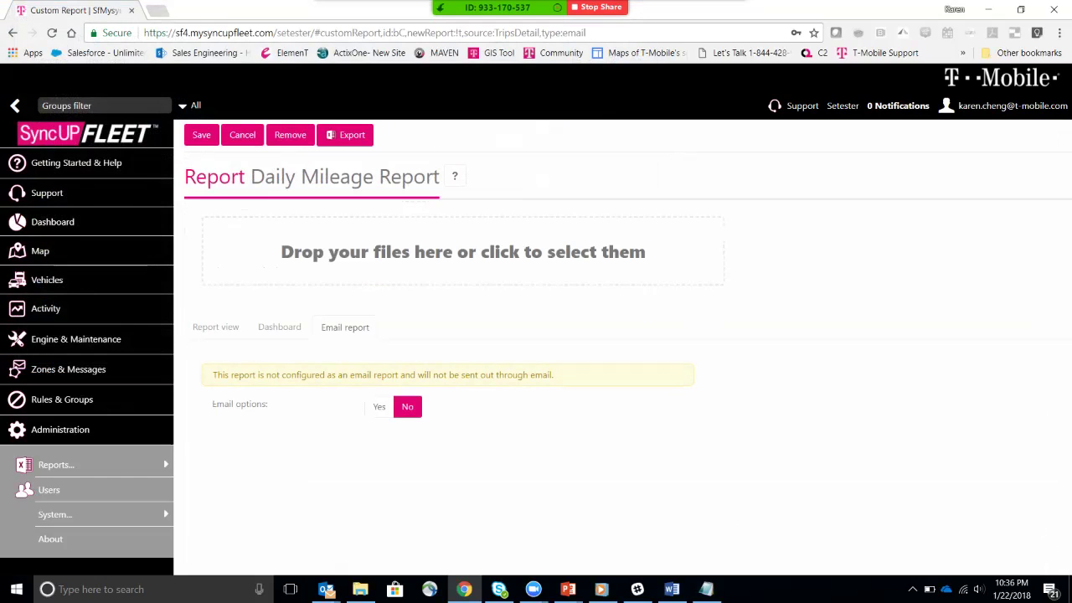
# - Turn on the email options for the Daily Mileage Report
pyautogui.click(378, 407)
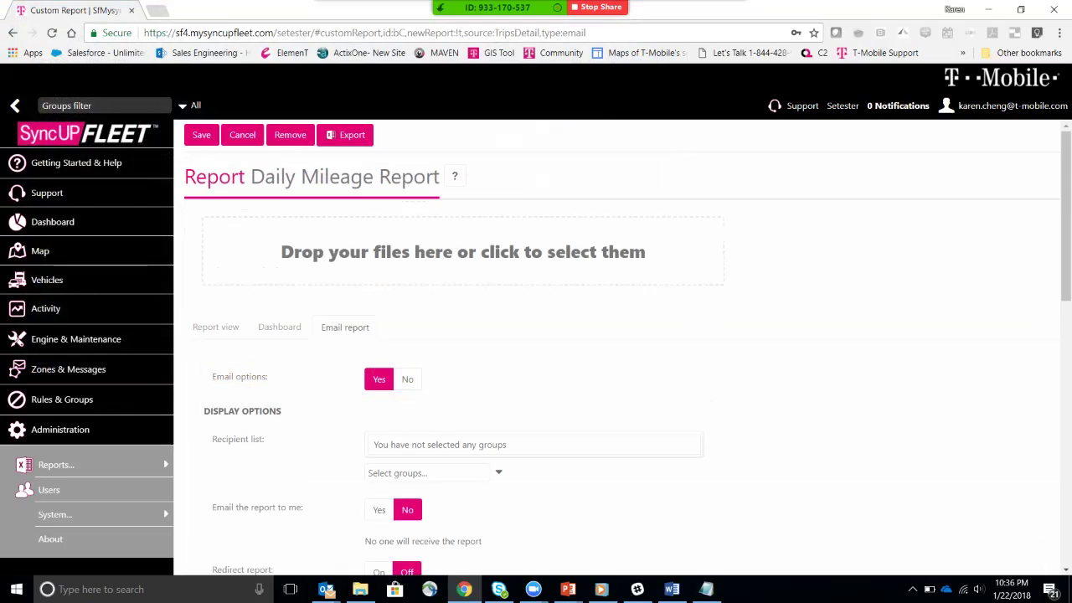
pyautogui.scroll(-1, 620, 347)
pyautogui.scroll(-2, 503, 251)
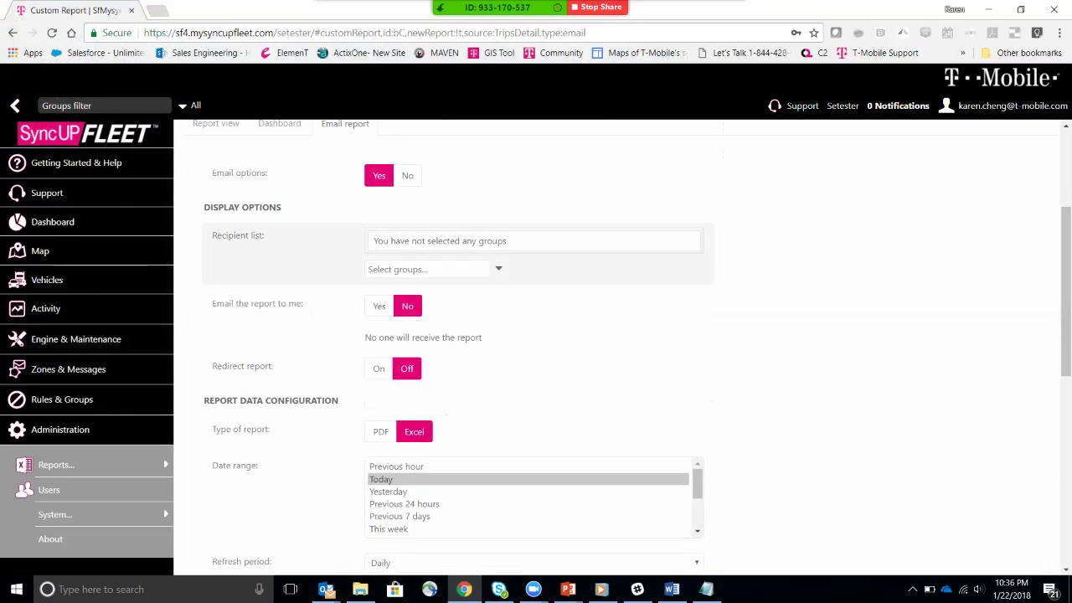
pyautogui.click(427, 269)
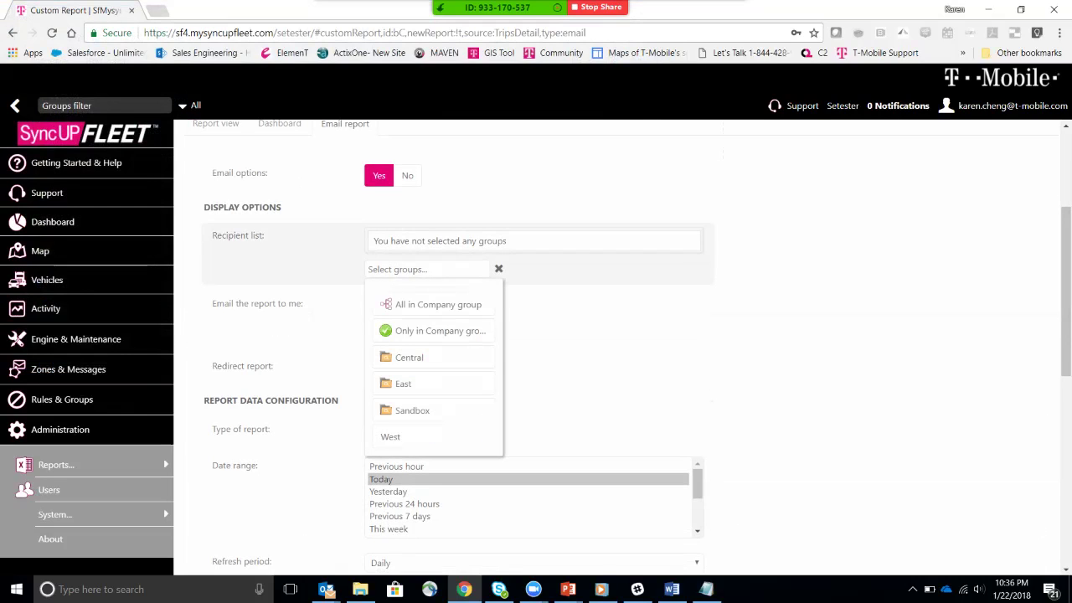
pyautogui.click(438, 331)
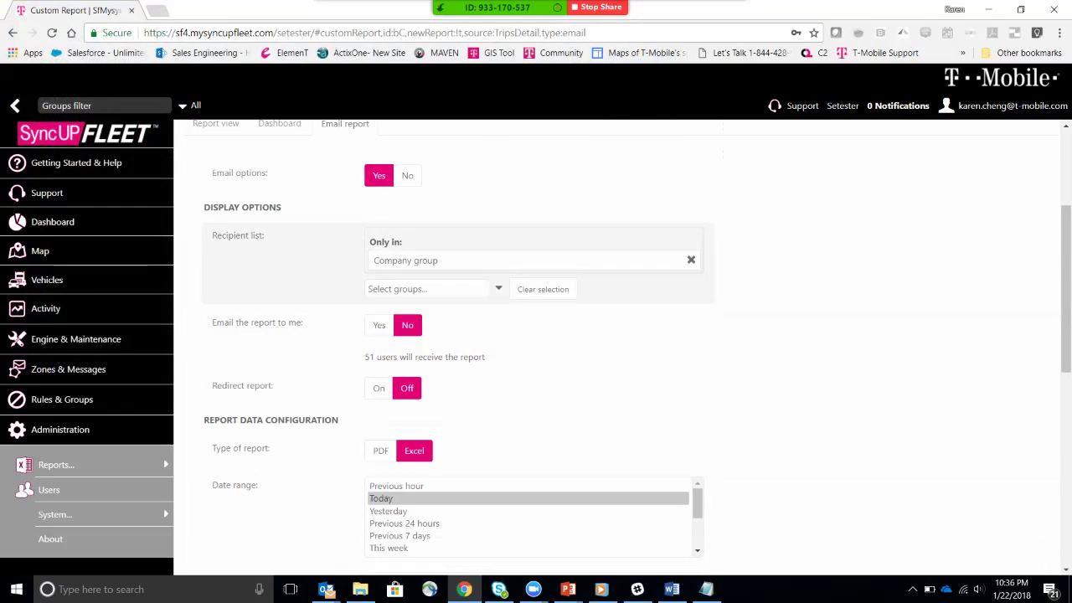
pyautogui.click(691, 259)
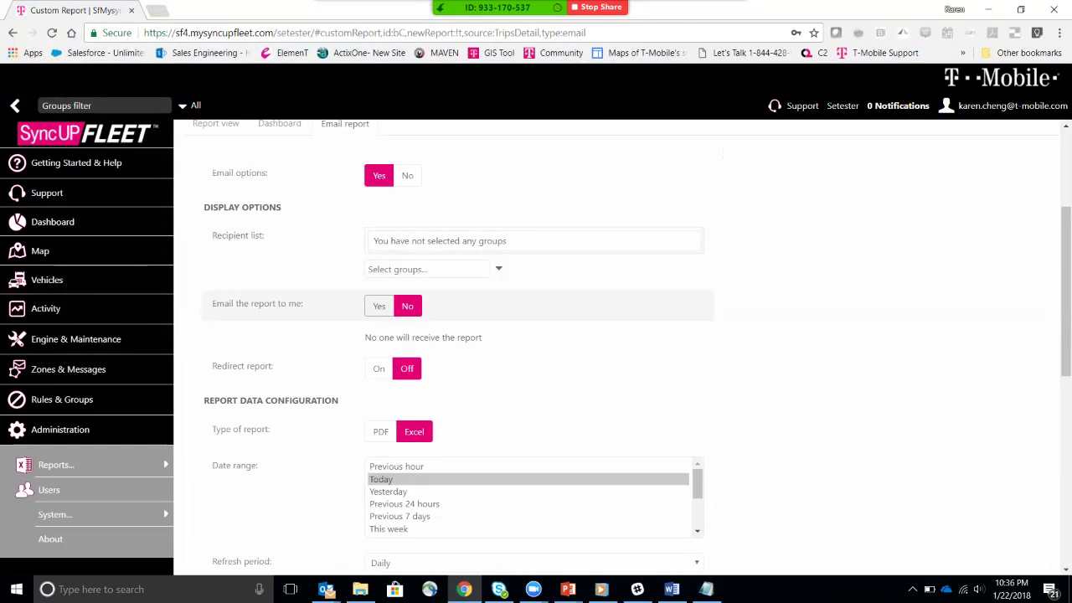
# - Enable emailing the report to the signed-in account and select Today as its date range
pyautogui.click(378, 306)
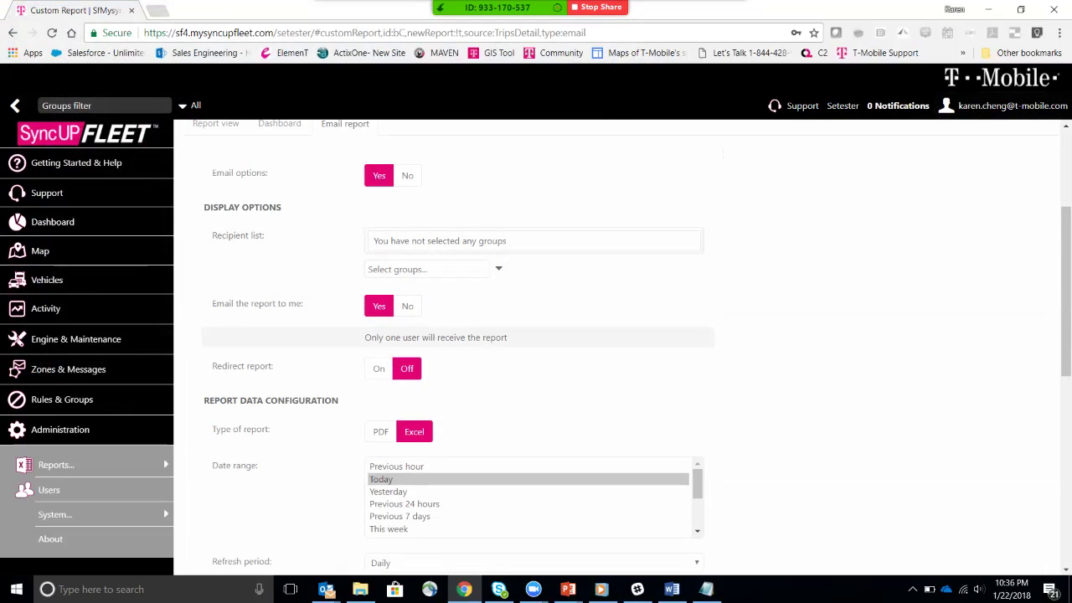
pyautogui.scroll(-3, 620, 348)
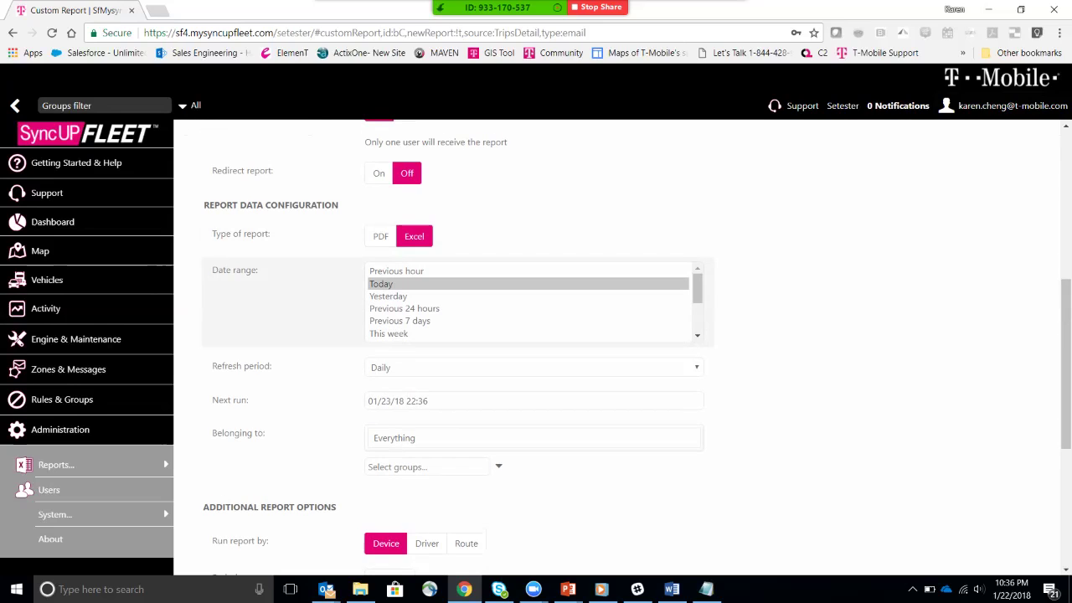
pyautogui.click(528, 284)
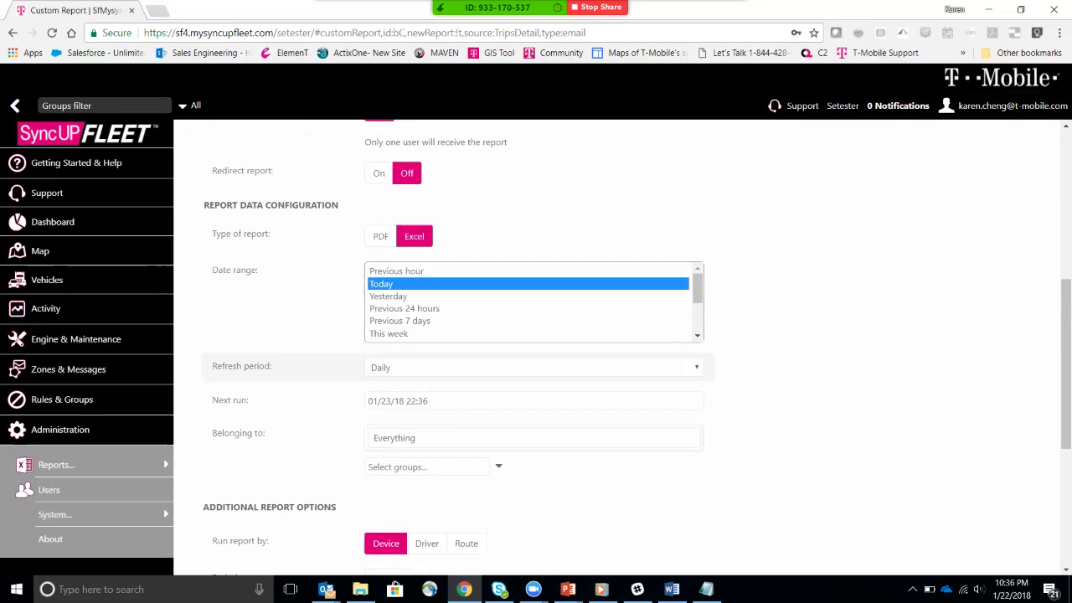
# - Review the refresh period, next run and additional report options, and save the Daily Mileage Report
pyautogui.click(534, 366)
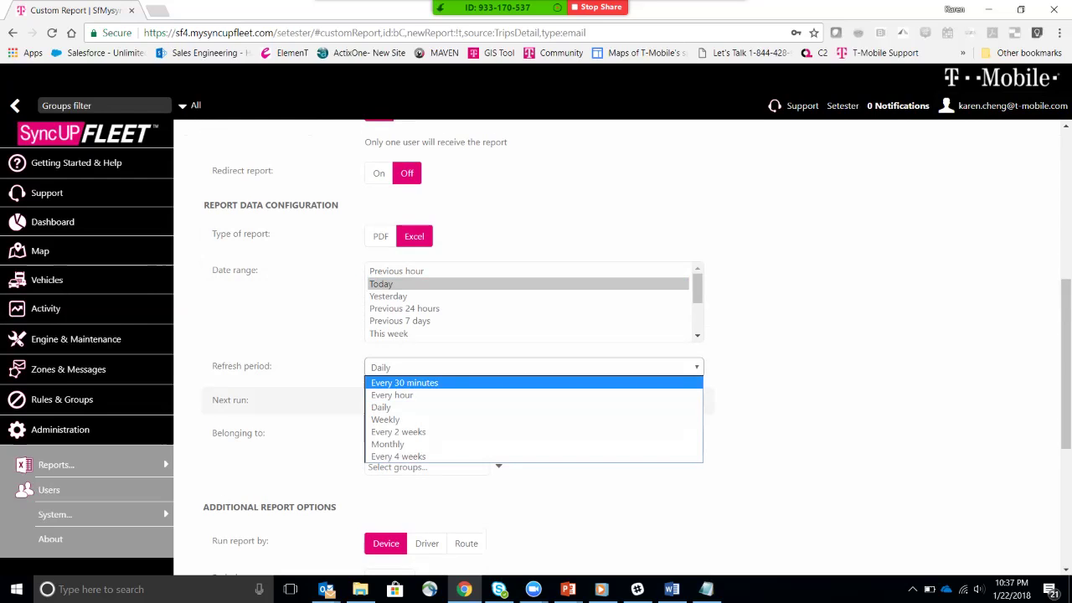
pyautogui.press('Escape')
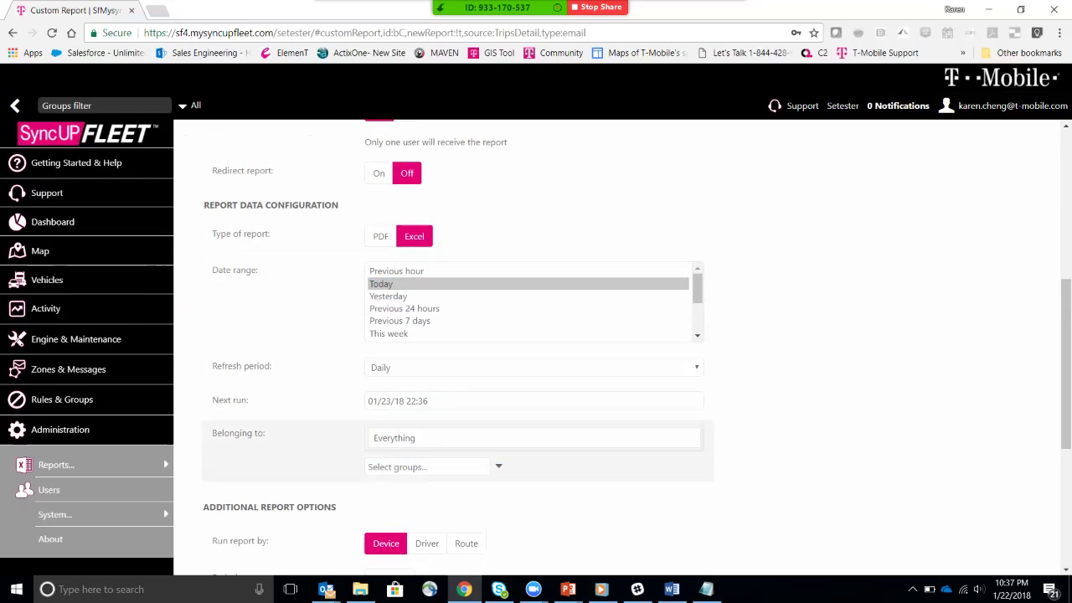
pyautogui.click(428, 400)
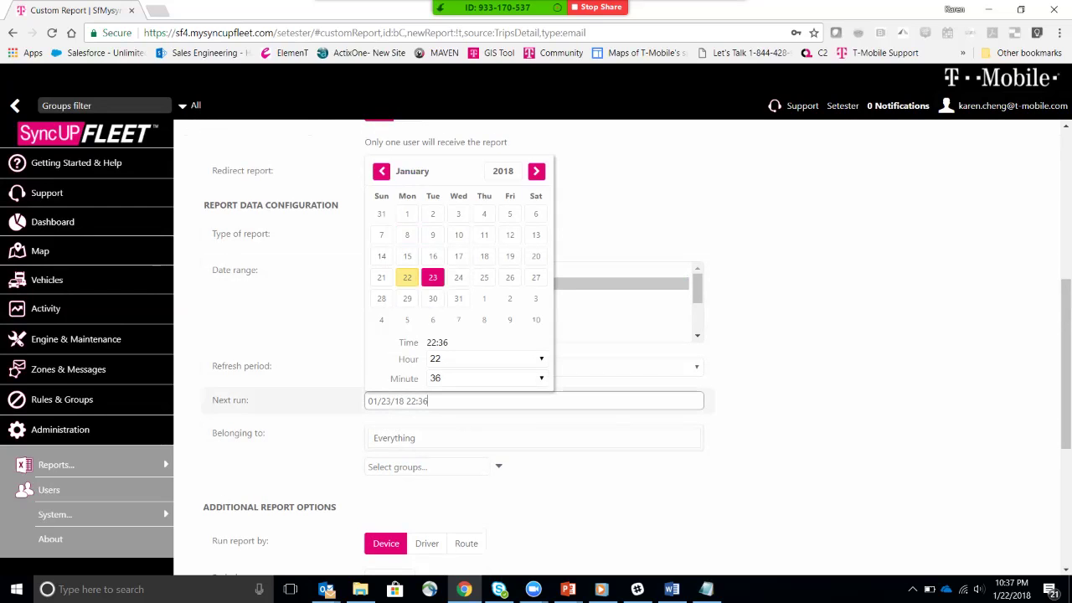
pyautogui.press('Escape')
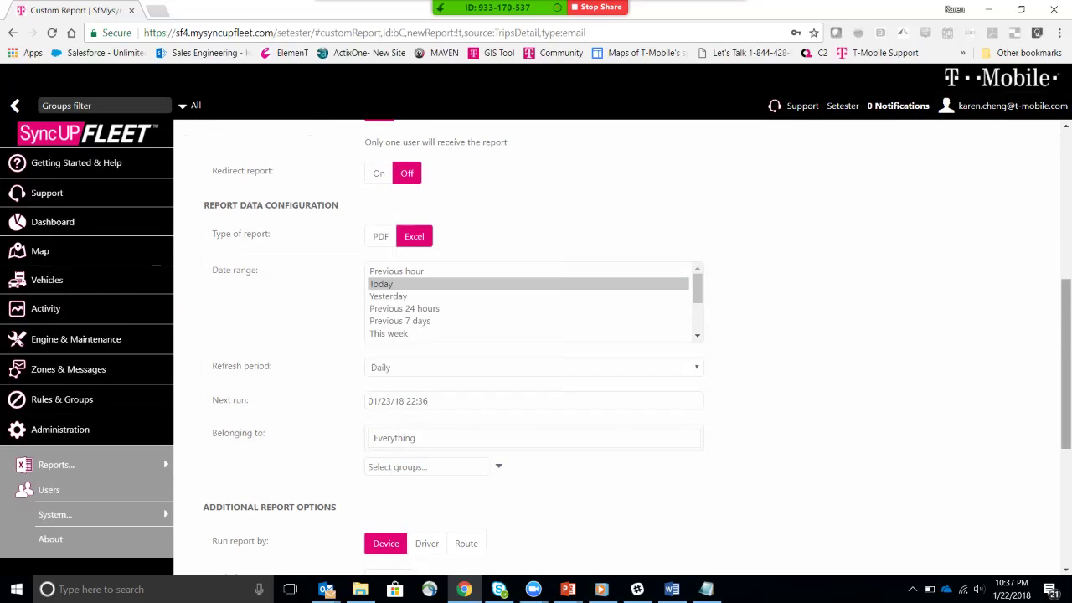
pyautogui.moveTo(1066, 363); pyautogui.dragTo(1066, 381)
pyautogui.scroll(-3, 620, 351)
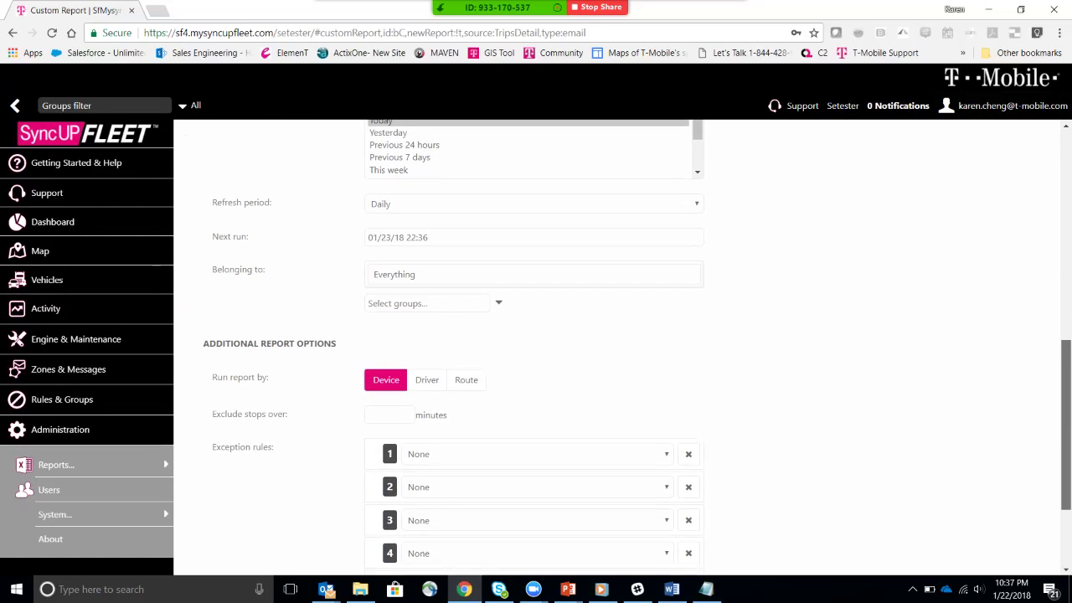
pyautogui.scroll(-1, 620, 352)
pyautogui.scroll(8, 620, 352)
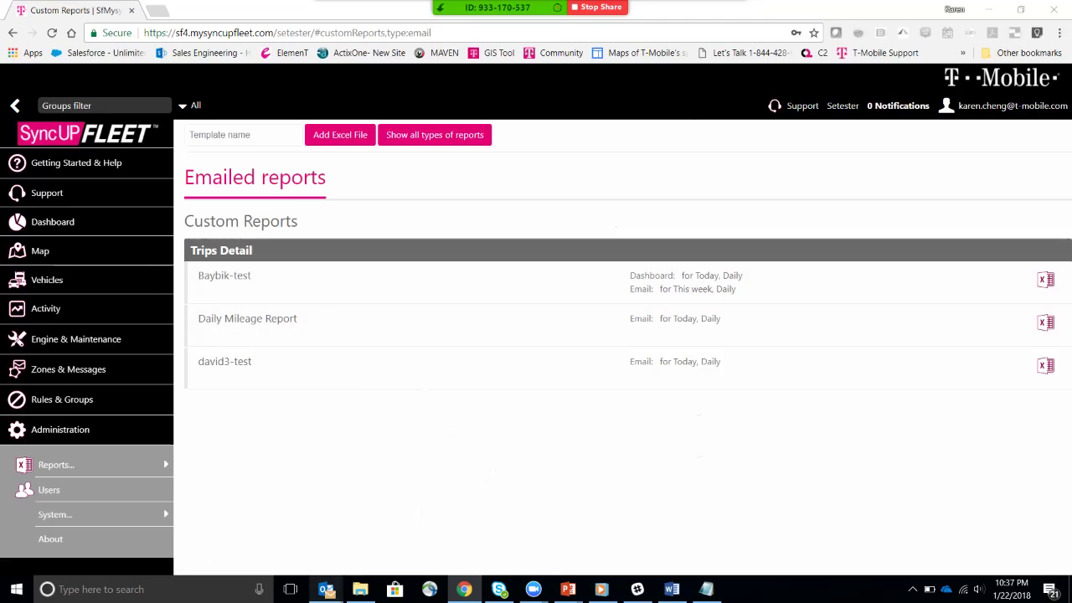
# - Switch to Outlook, examine the Trips Detail Report in the scheduled report email, and return to the Emailed reports page
pyautogui.moveTo(326, 589)
pyautogui.click(67, 532)
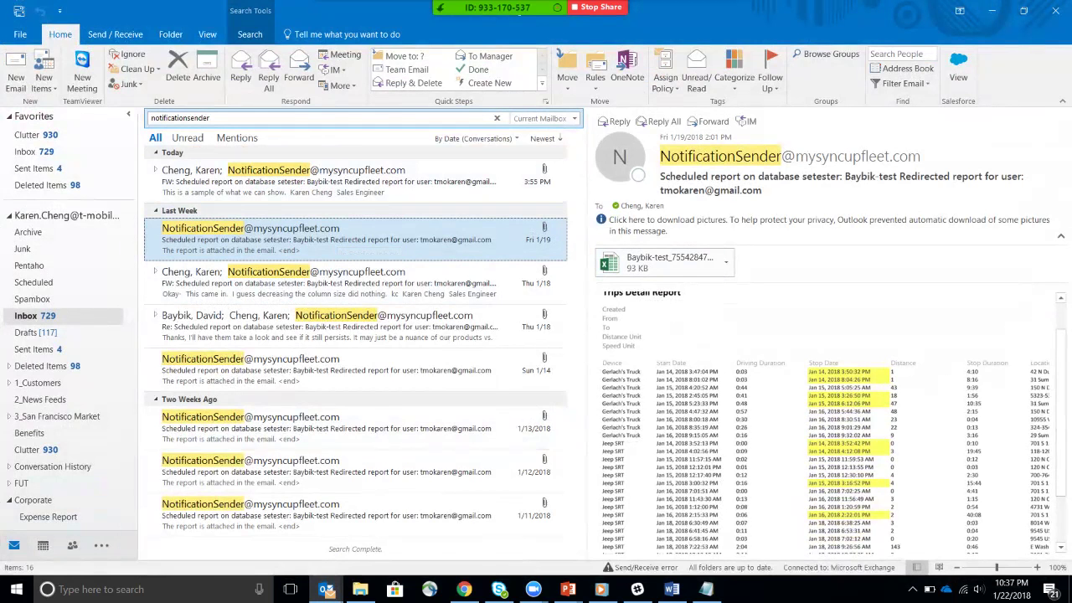
pyautogui.scroll(1, 833, 419)
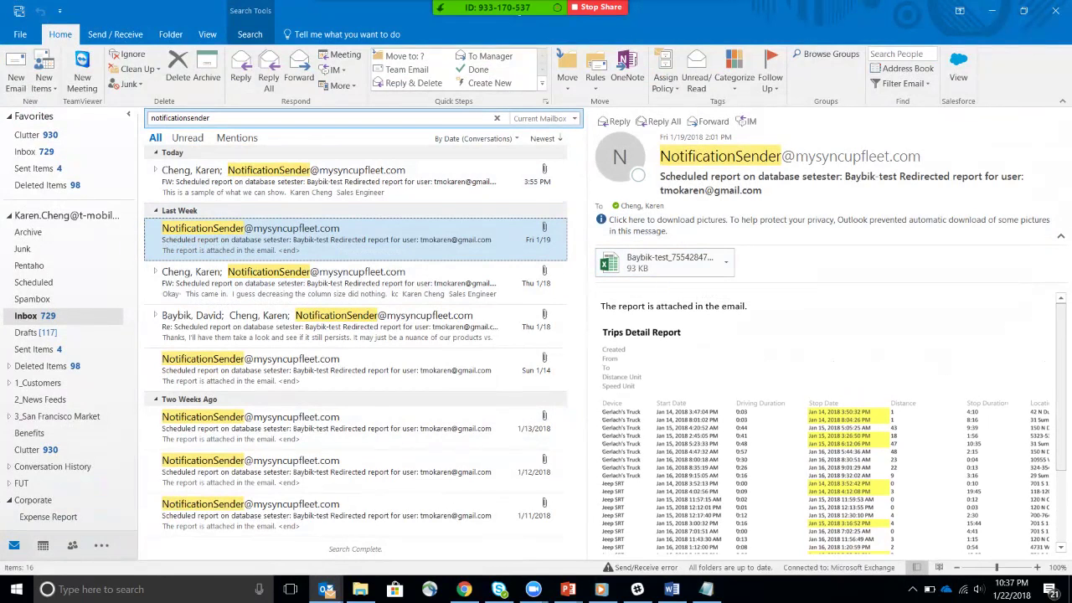
pyautogui.scroll(-3, 830, 419)
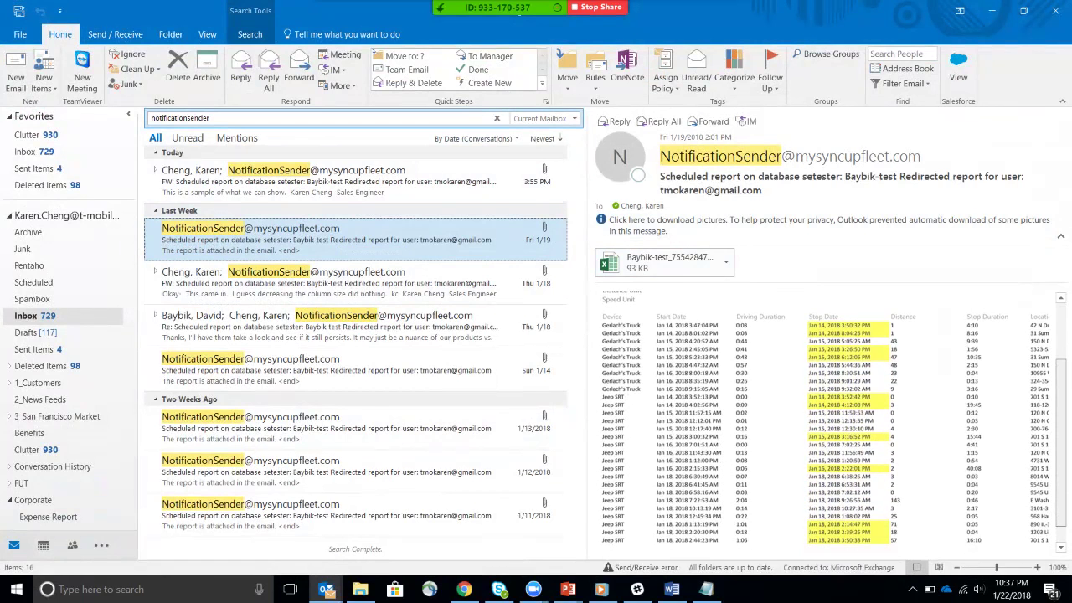
pyautogui.scroll(2, 830, 419)
pyautogui.scroll(-3, 829, 419)
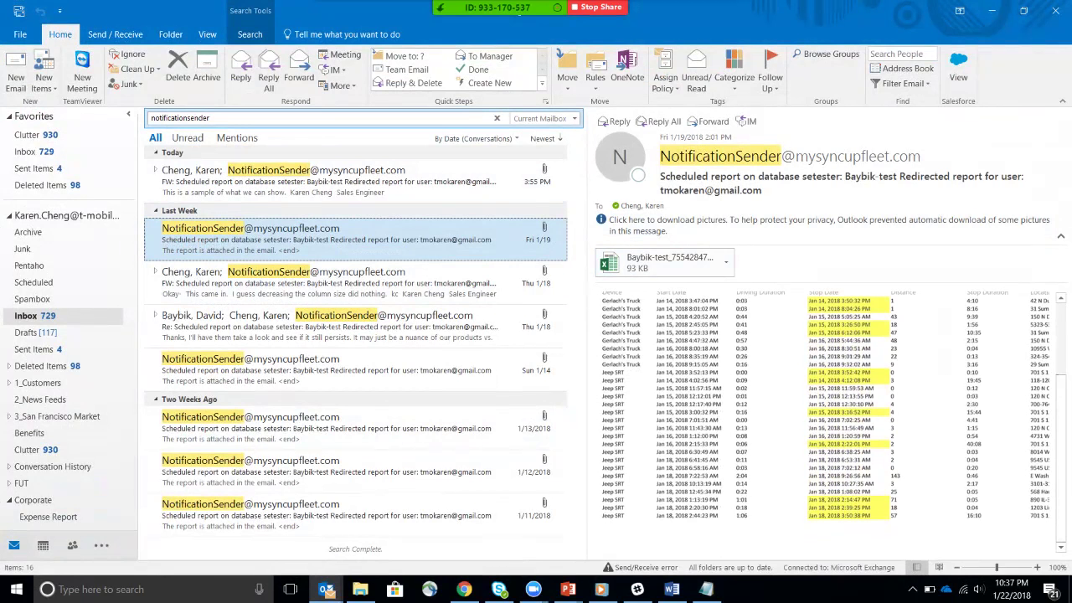
pyautogui.scroll(3, 829, 419)
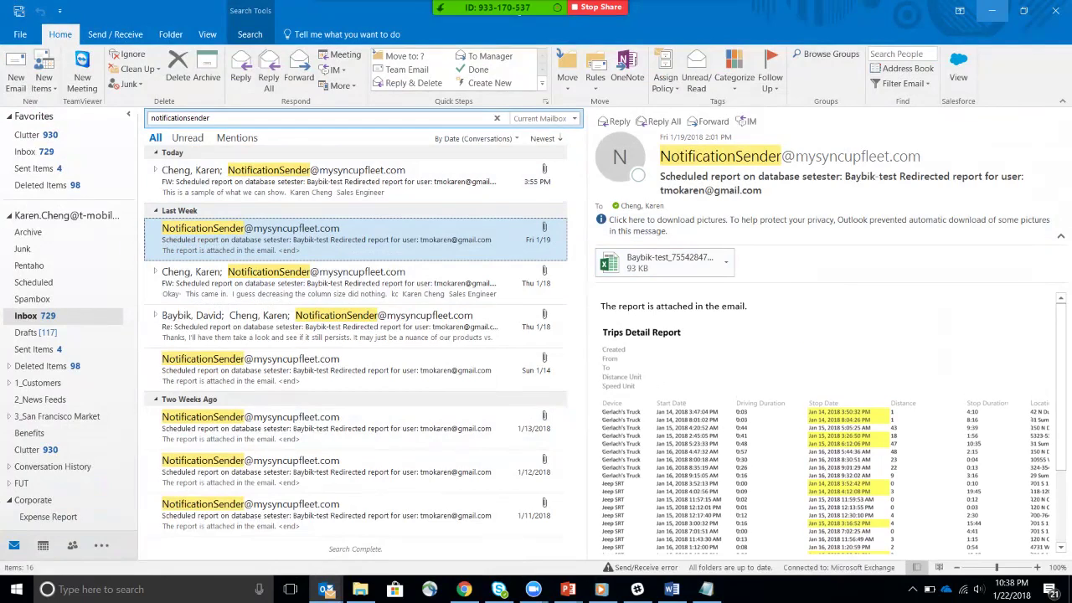
pyautogui.click(992, 10)
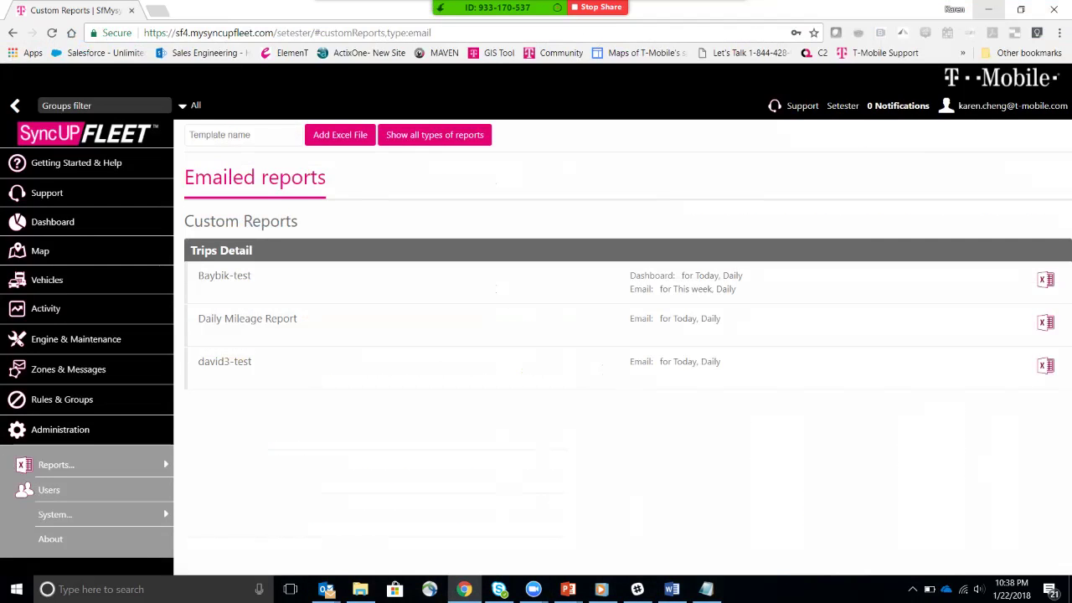